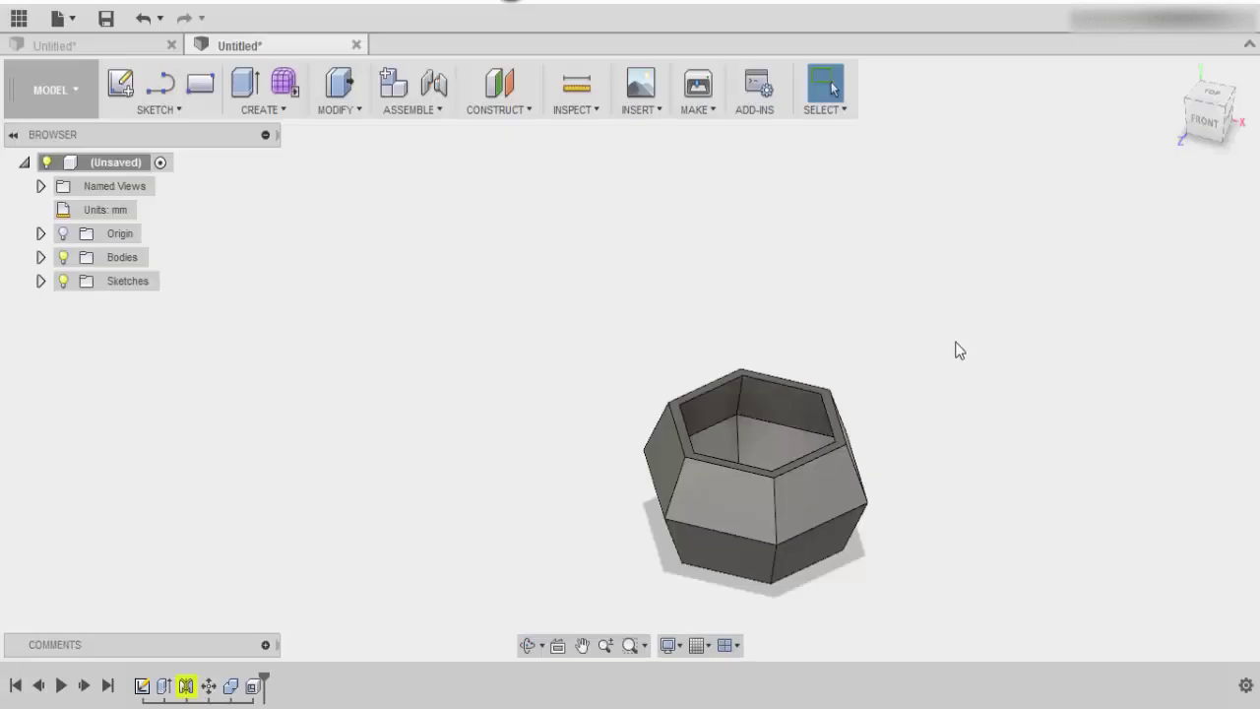
Examine the two finished faceted planter designs from different angles.
{"action": "middle_click_drag", "start_coordinate": [988, 382], "coordinate": [942, 317]}
{"action": "mouse_move", "coordinate": [992, 366]}
{"action": "middle_mouse_down", "text": "shift"}
{"action": "mouse_move", "coordinate": [951, 315]}
{"action": "mouse_move", "coordinate": [975, 309]}
{"action": "mouse_move", "coordinate": [987, 350]}
{"action": "middle_mouse_up", "text": "shift"}
{"action": "left_click", "coordinate": [104, 46]}
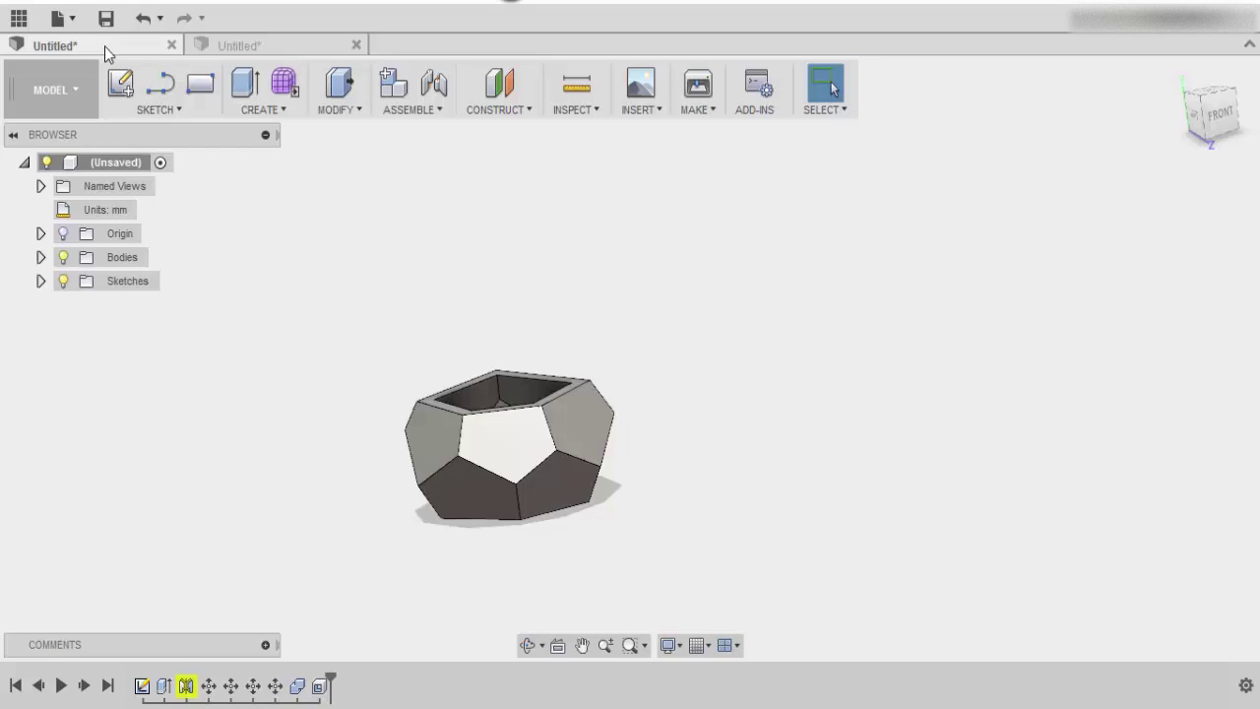
{"action": "middle_click_drag", "start_coordinate": [689, 281], "coordinate": [799, 300]}
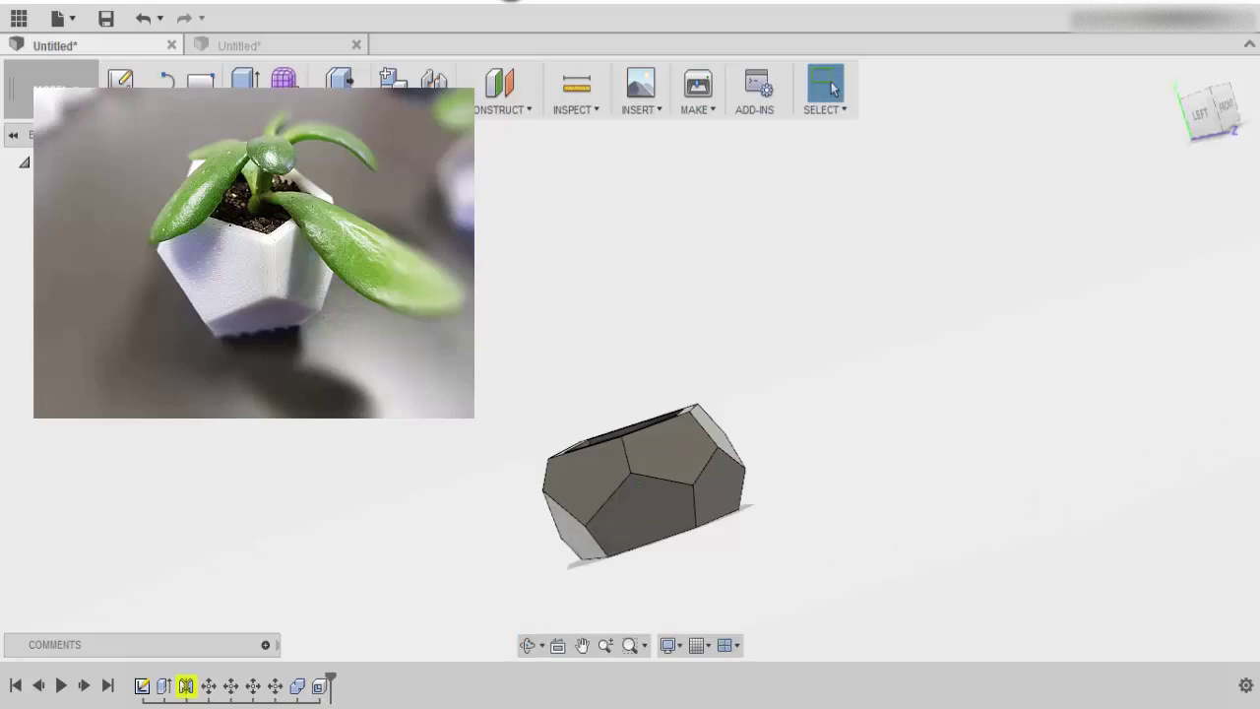
{"action": "left_click", "coordinate": [250, 46]}
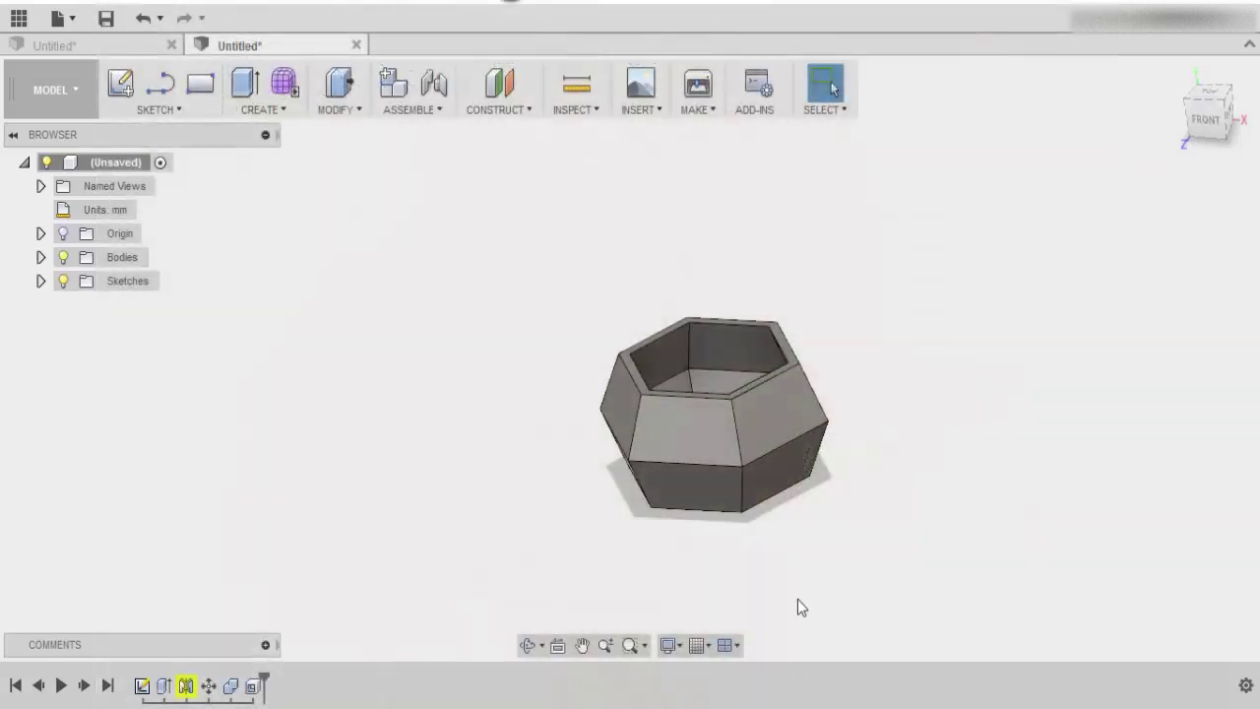
In a new design, sketch a six-sided edge polygon on the horizontal plane, starting at the origin with a side about 50 mm long.
{"action": "left_click", "coordinate": [59, 18]}
{"action": "left_click", "coordinate": [79, 47]}
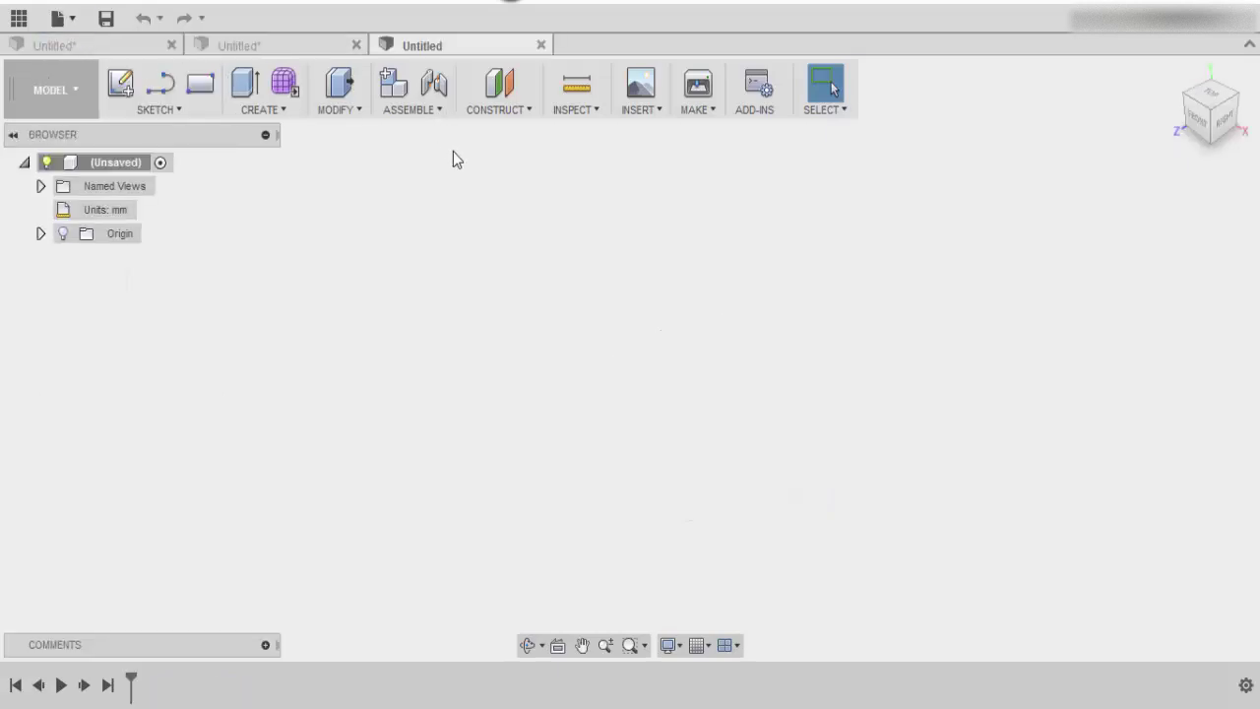
{"action": "left_click", "coordinate": [173, 110]}
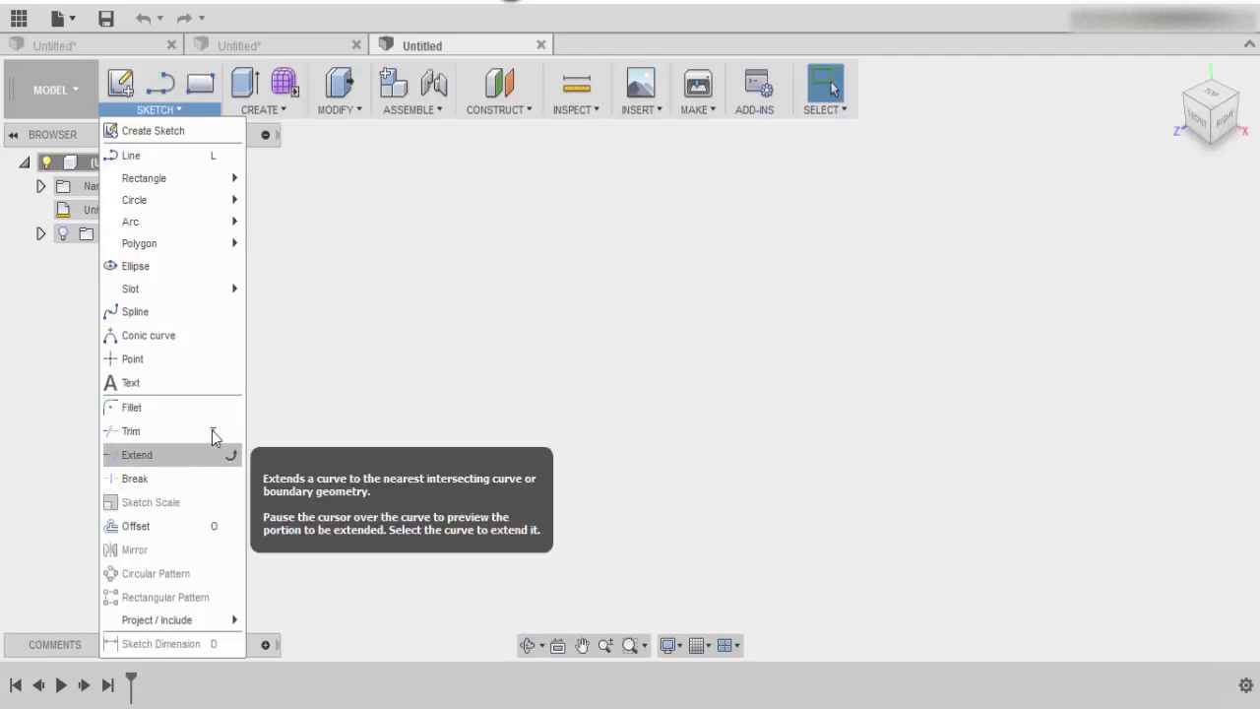
{"action": "mouse_move", "coordinate": [216, 253]}
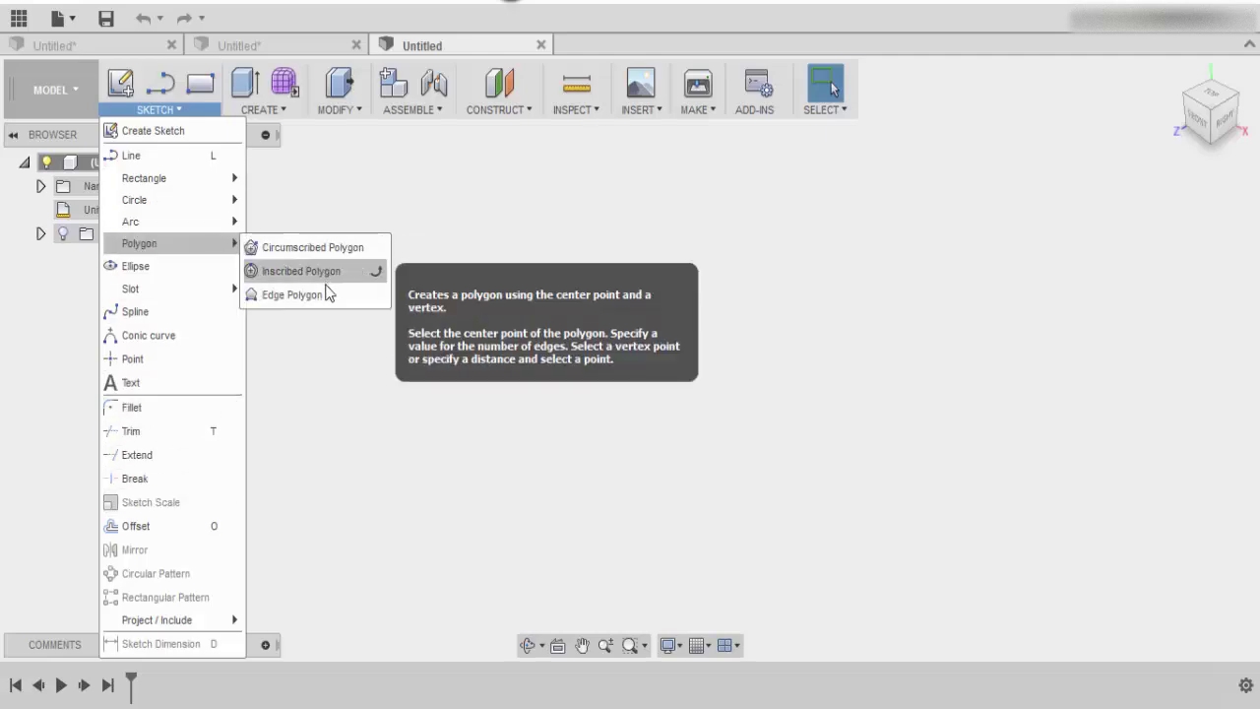
{"action": "left_click", "coordinate": [273, 299]}
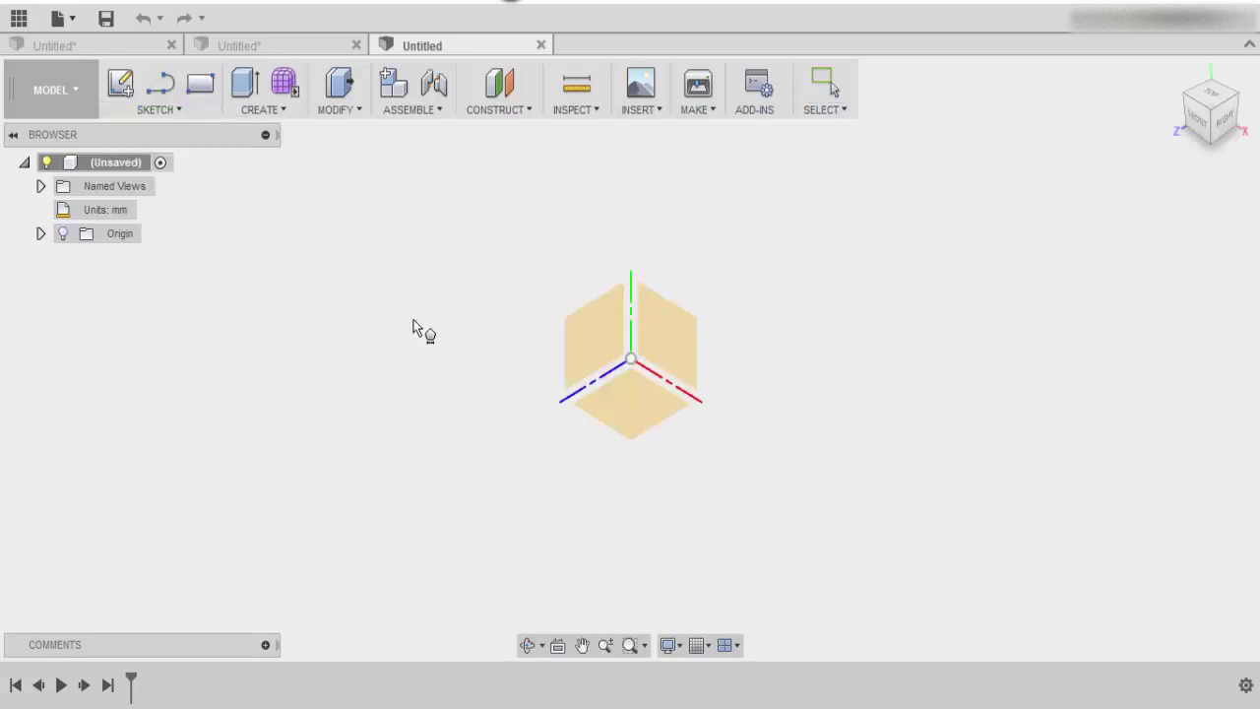
{"action": "left_click", "coordinate": [611, 365]}
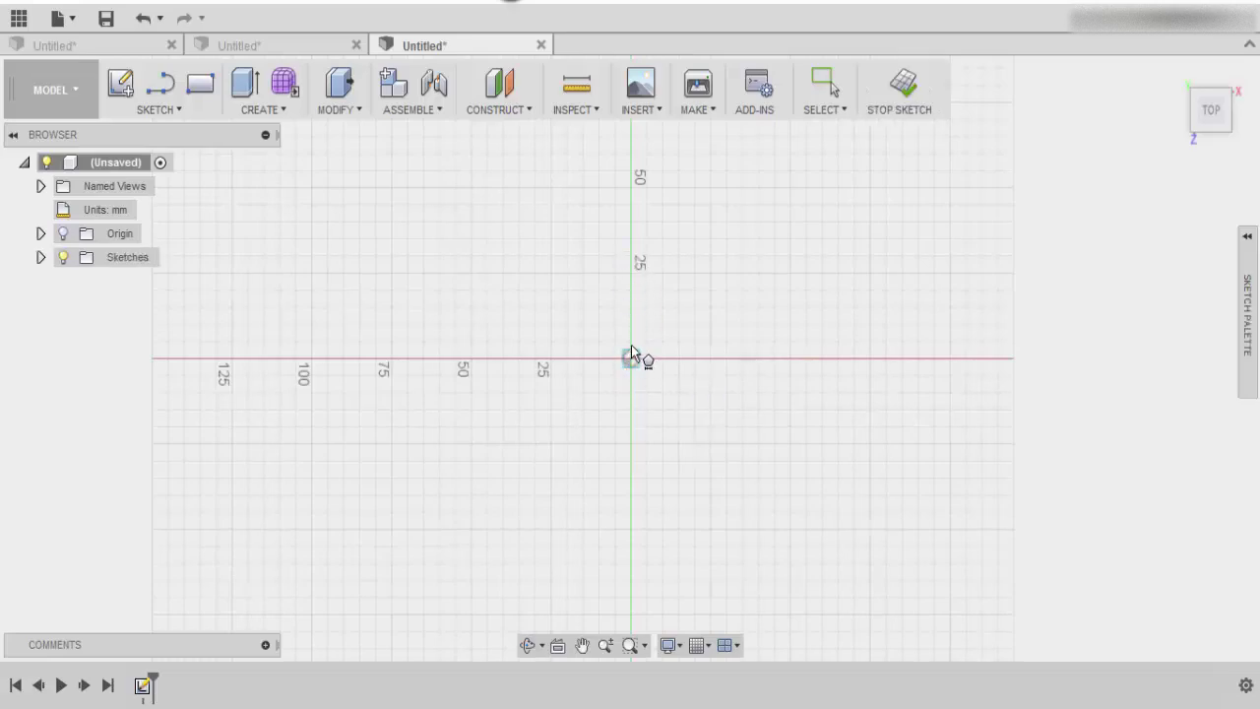
{"action": "left_click", "coordinate": [631, 357]}
{"action": "left_click", "coordinate": [631, 188]}
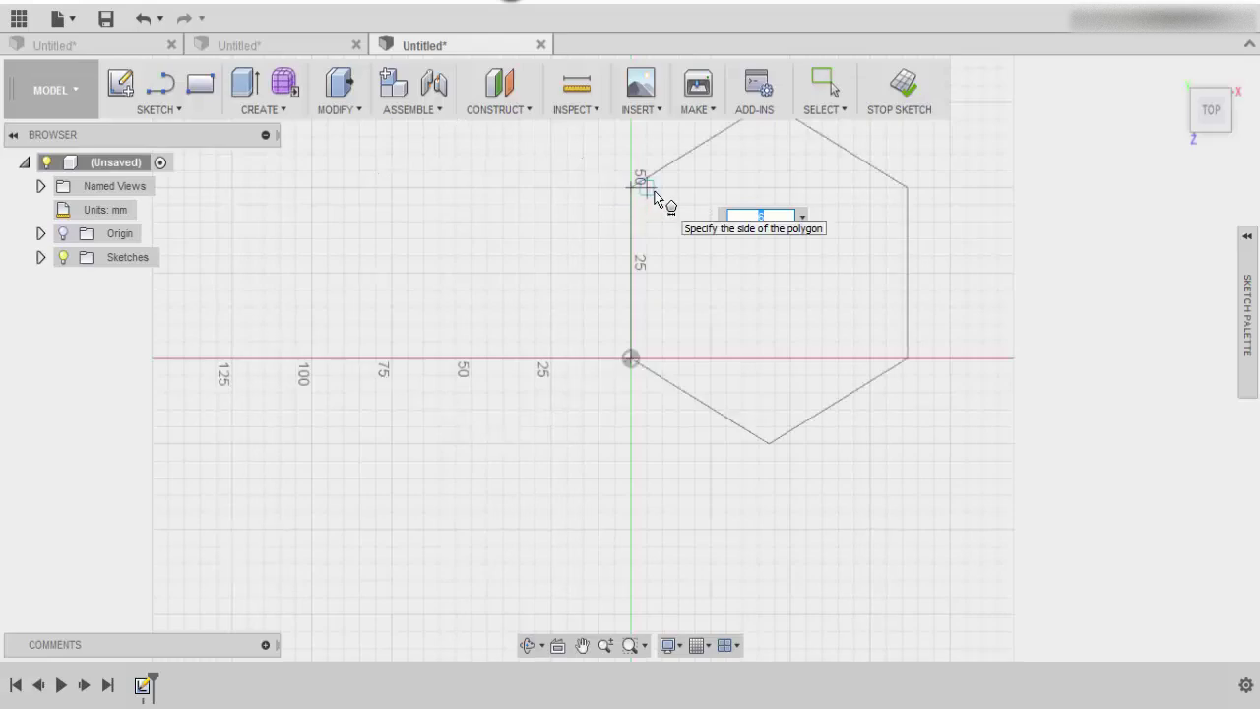
{"action": "left_click", "coordinate": [659, 200]}
{"action": "mouse_move", "coordinate": [924, 302]}
{"action": "middle_mouse_down"}
{"action": "mouse_move", "coordinate": [885, 302]}
{"action": "mouse_move", "coordinate": [762, 371]}
{"action": "mouse_move", "coordinate": [720, 340]}
{"action": "middle_mouse_up"}
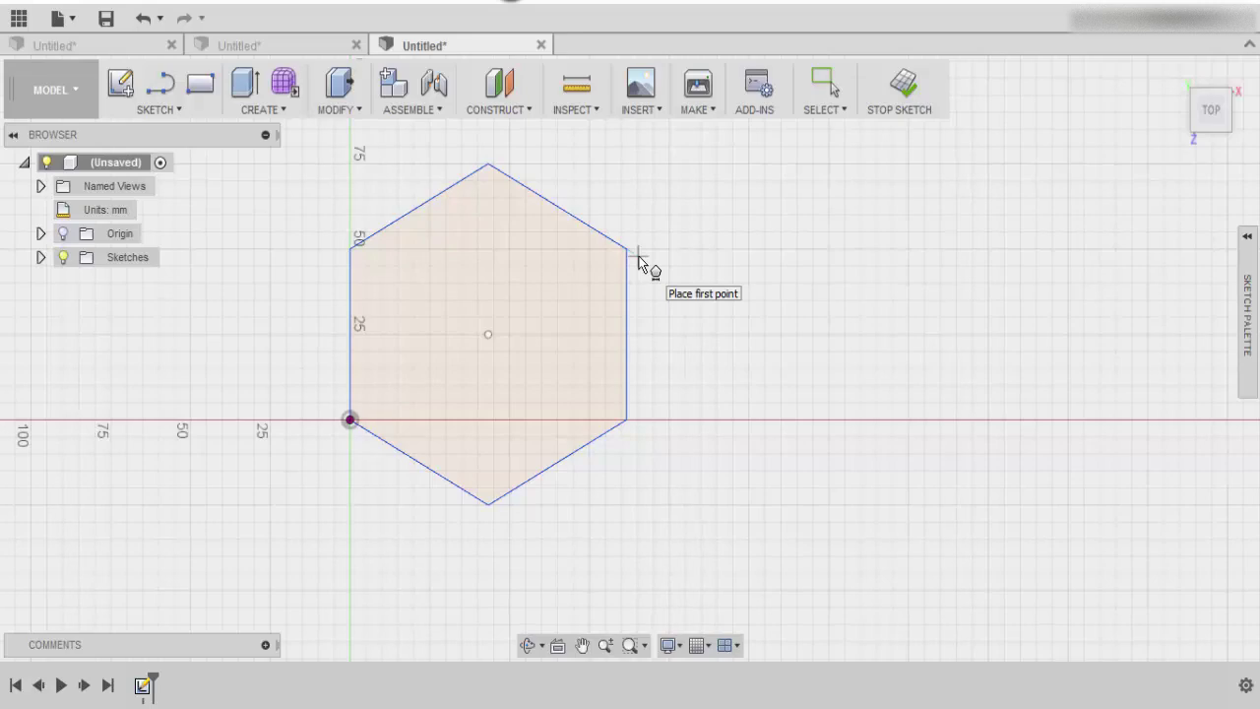
Dimension the hexagon's upper-right side to 40 mm.
{"action": "key", "text": "d"}
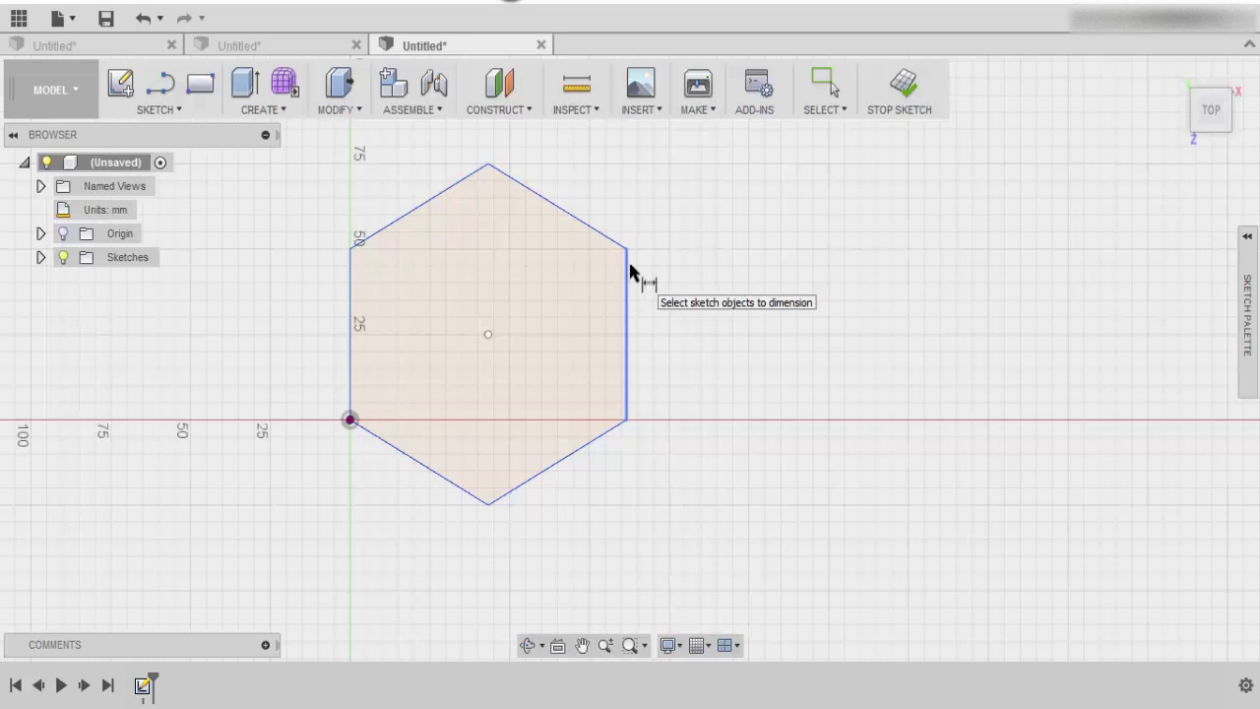
{"action": "left_click", "coordinate": [489, 165]}
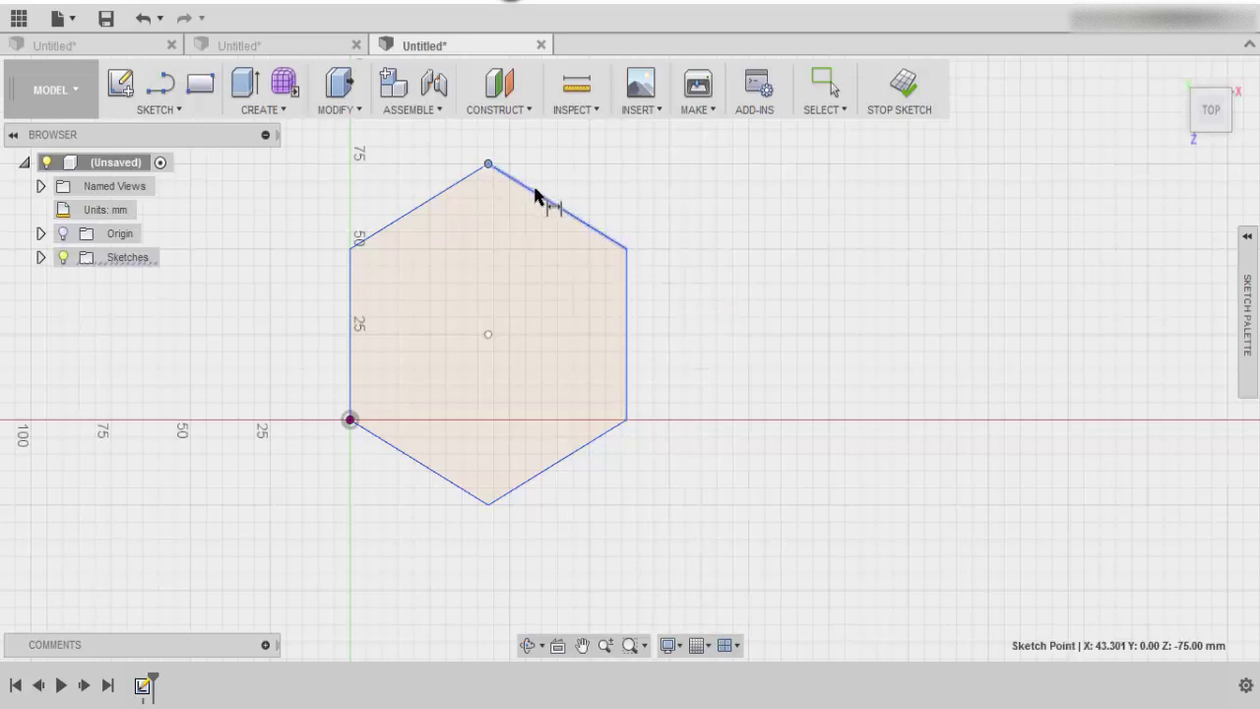
{"action": "left_click", "coordinate": [627, 249]}
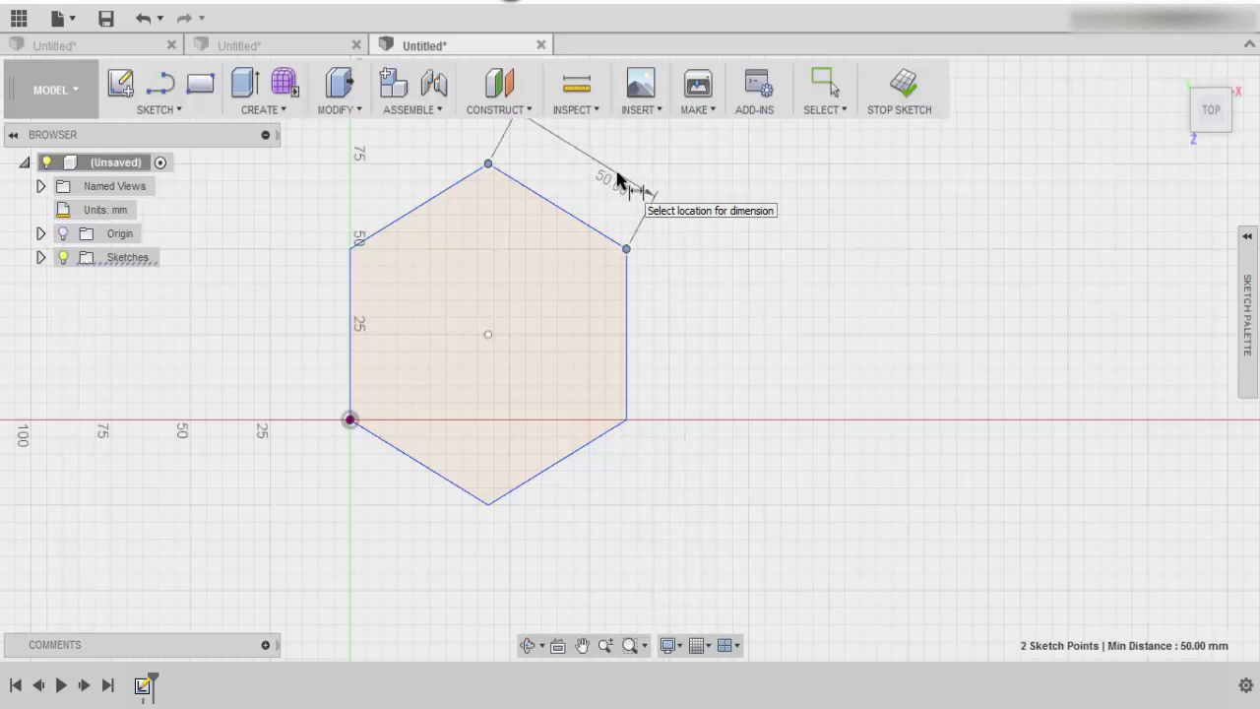
{"action": "left_click", "coordinate": [622, 180]}
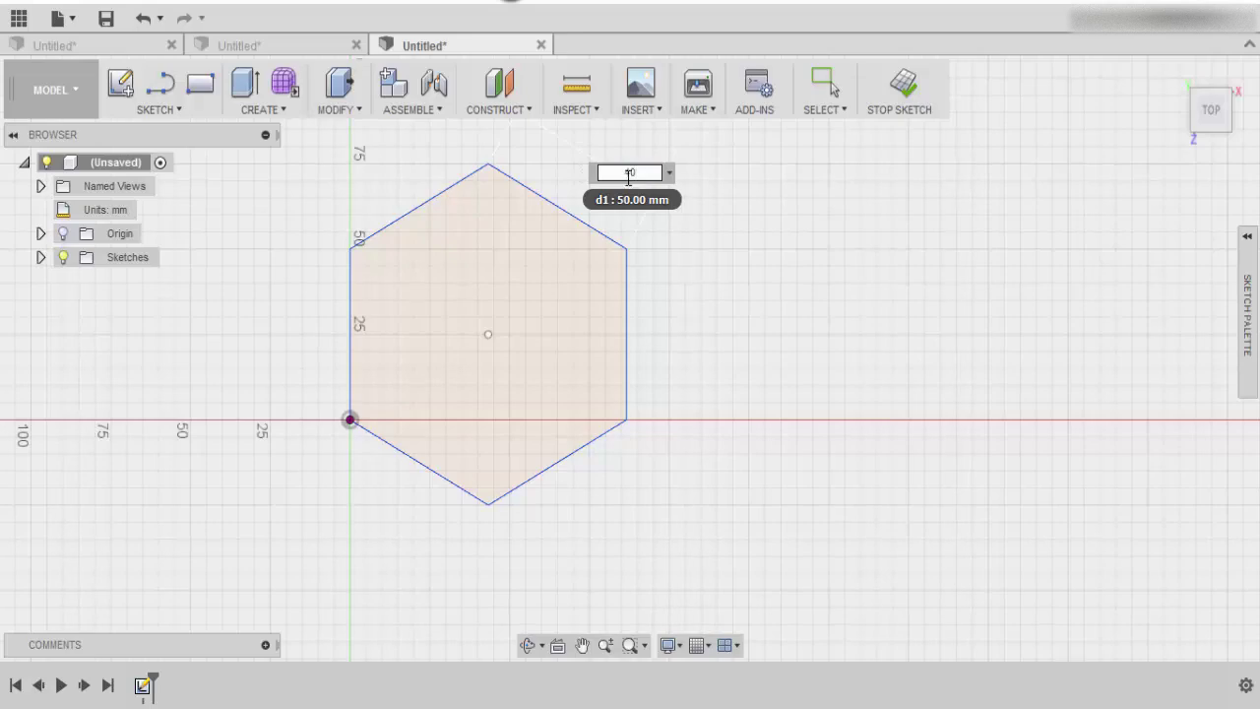
{"action": "type", "text": "40"}
{"action": "key", "text": "Return"}
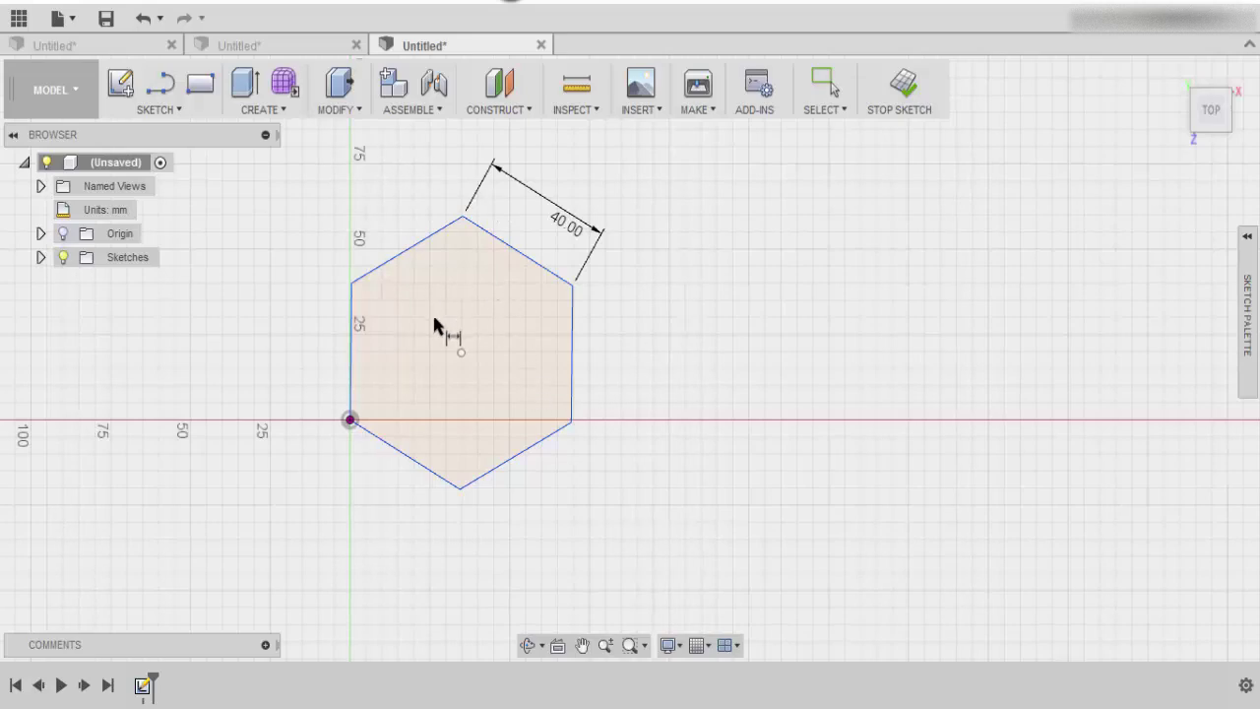
Extrude the hexagon 50 mm as a new body with a 20 degree taper angle.
{"action": "mouse_move", "coordinate": [675, 338]}
{"action": "middle_mouse_down"}
{"action": "mouse_move", "coordinate": [770, 301]}
{"action": "mouse_move", "coordinate": [791, 323]}
{"action": "middle_mouse_up"}
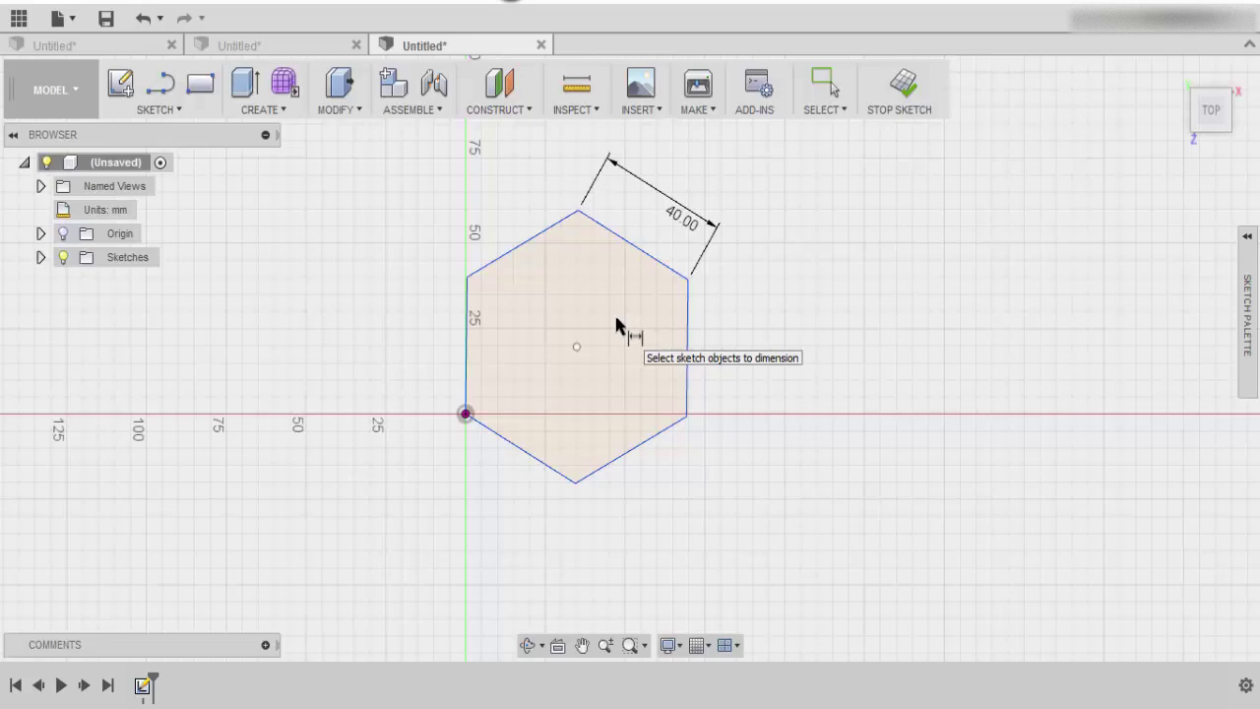
{"action": "left_click", "coordinate": [261, 109]}
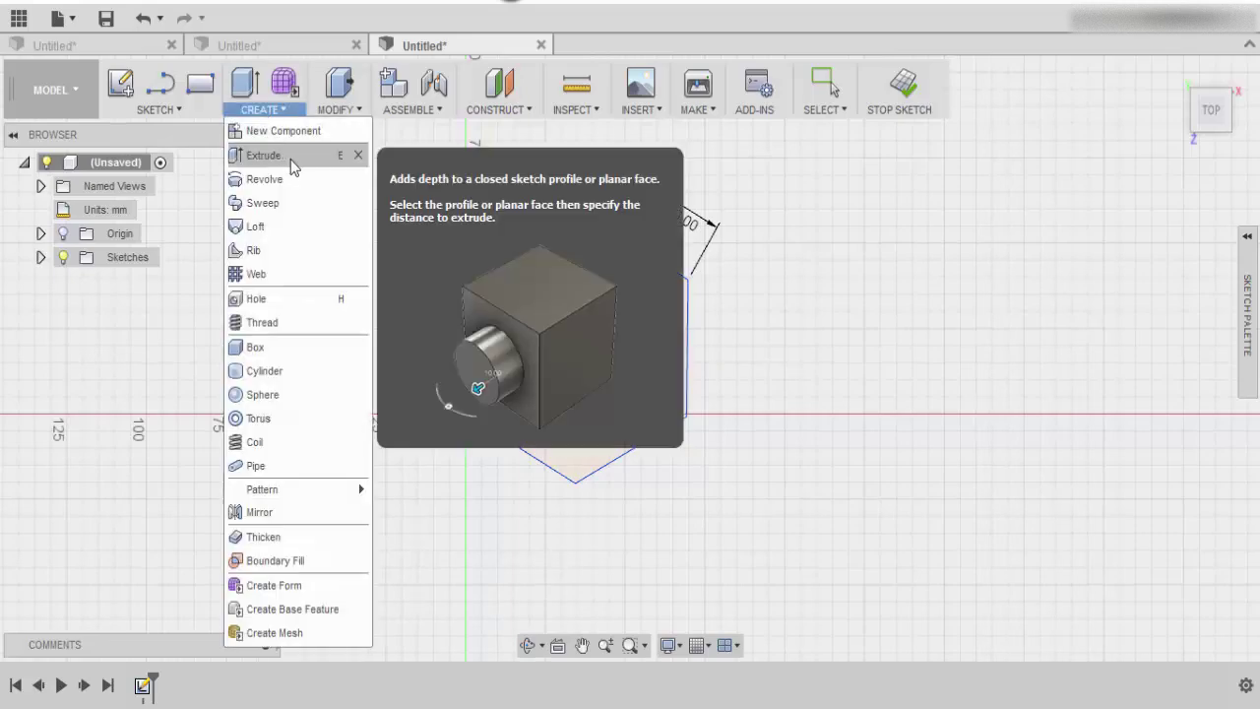
{"action": "left_click", "coordinate": [295, 155]}
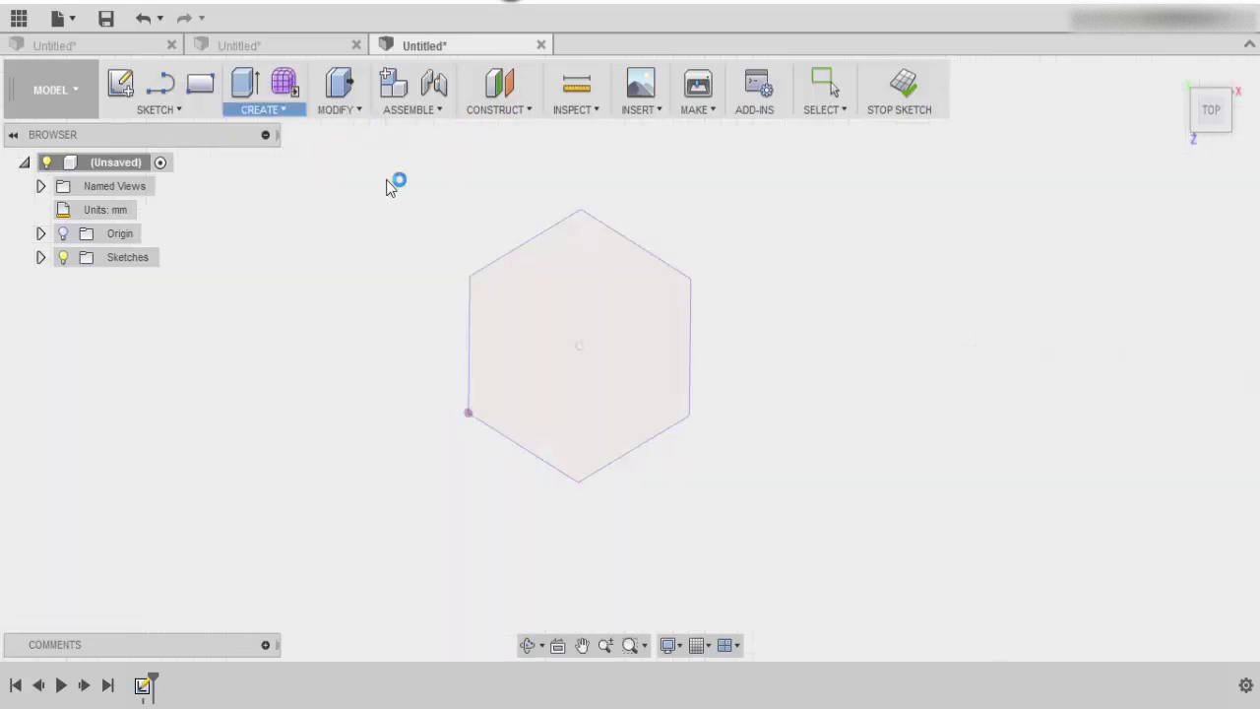
{"action": "left_click", "coordinate": [746, 251]}
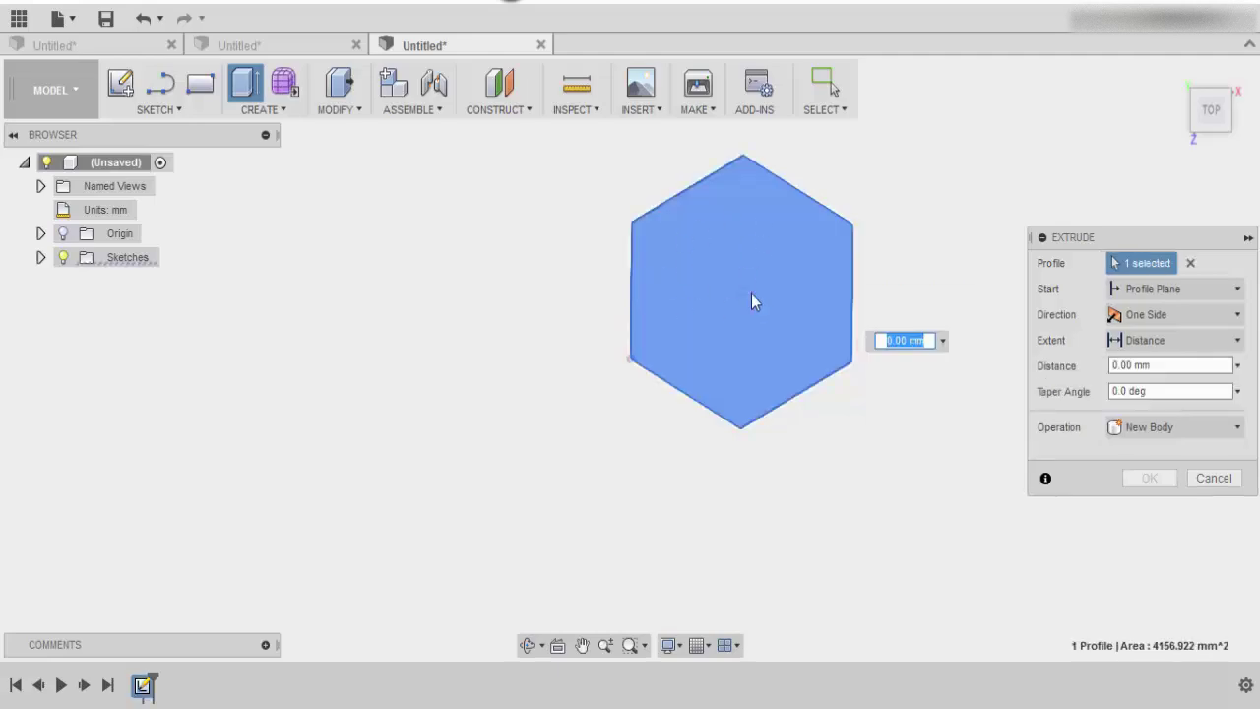
{"action": "left_click", "coordinate": [1122, 391]}
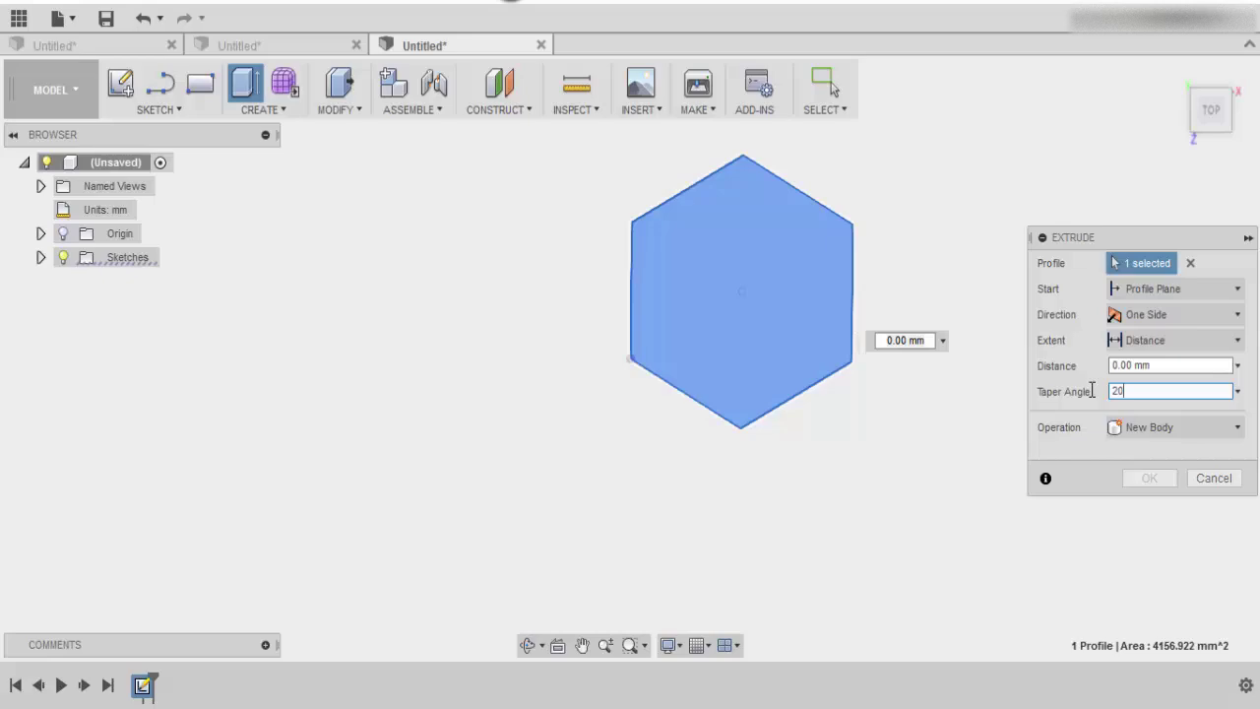
{"action": "type", "text": "20"}
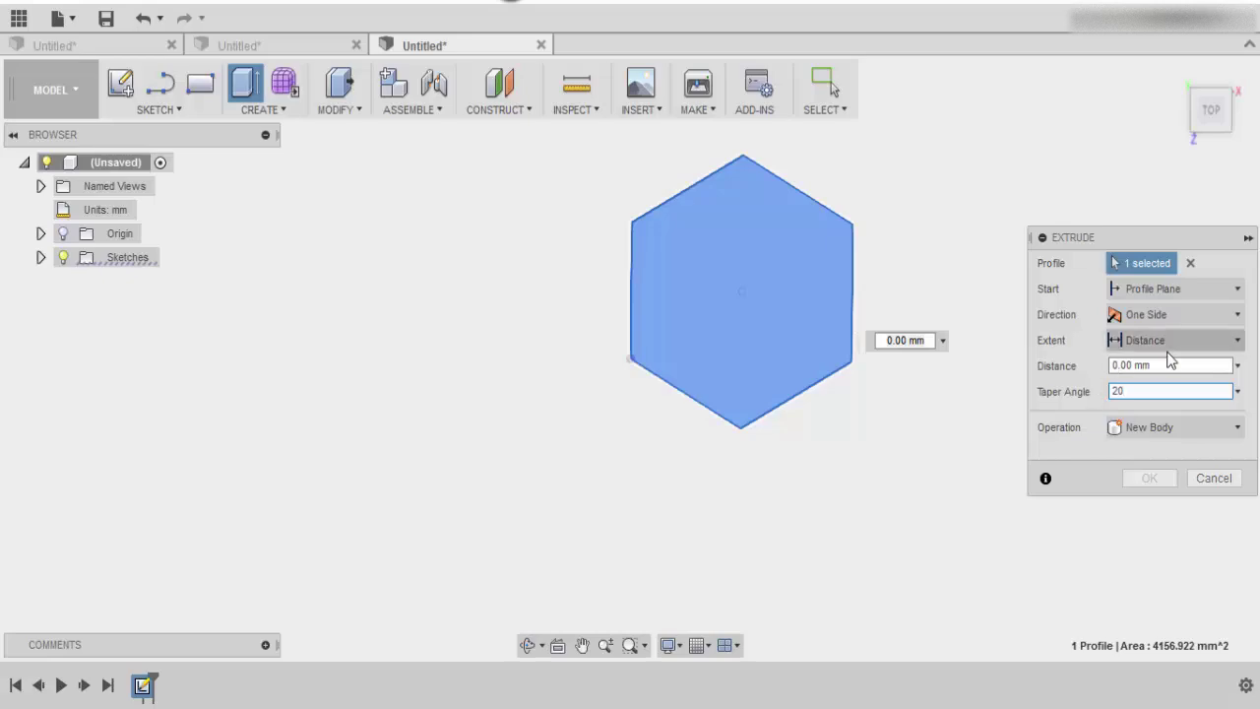
{"action": "key", "text": "shift+Tab"}
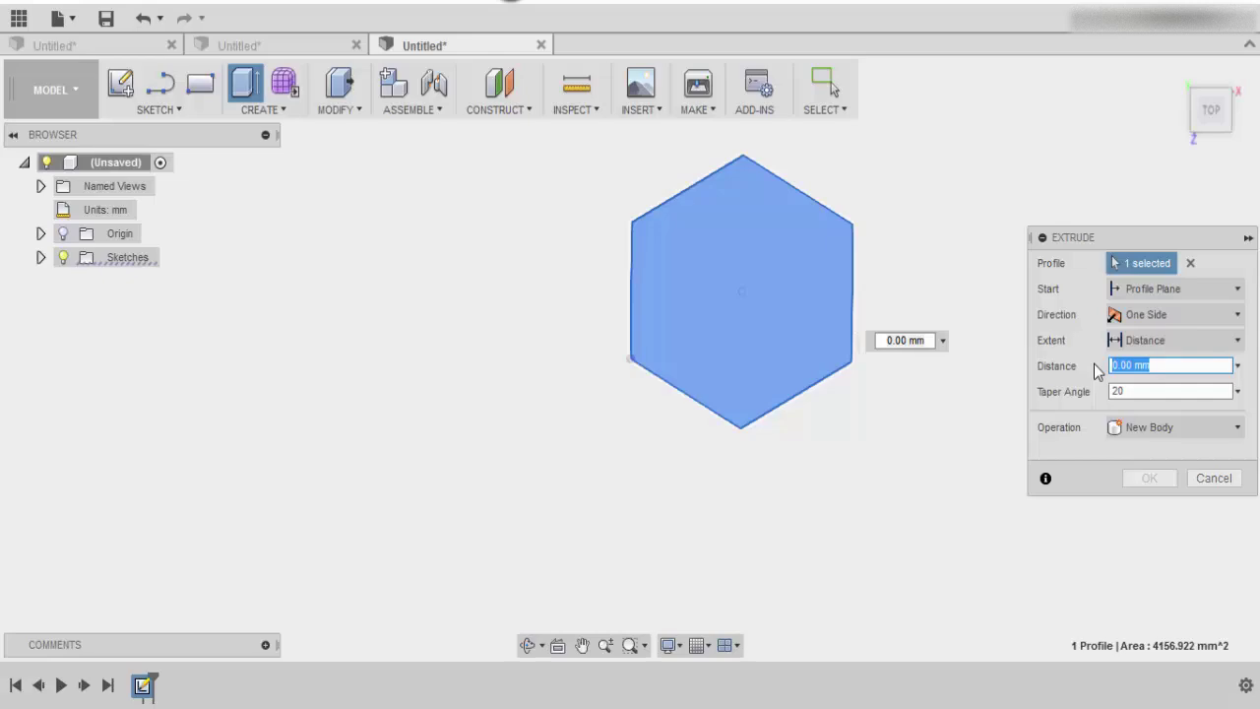
{"action": "type", "text": "50"}
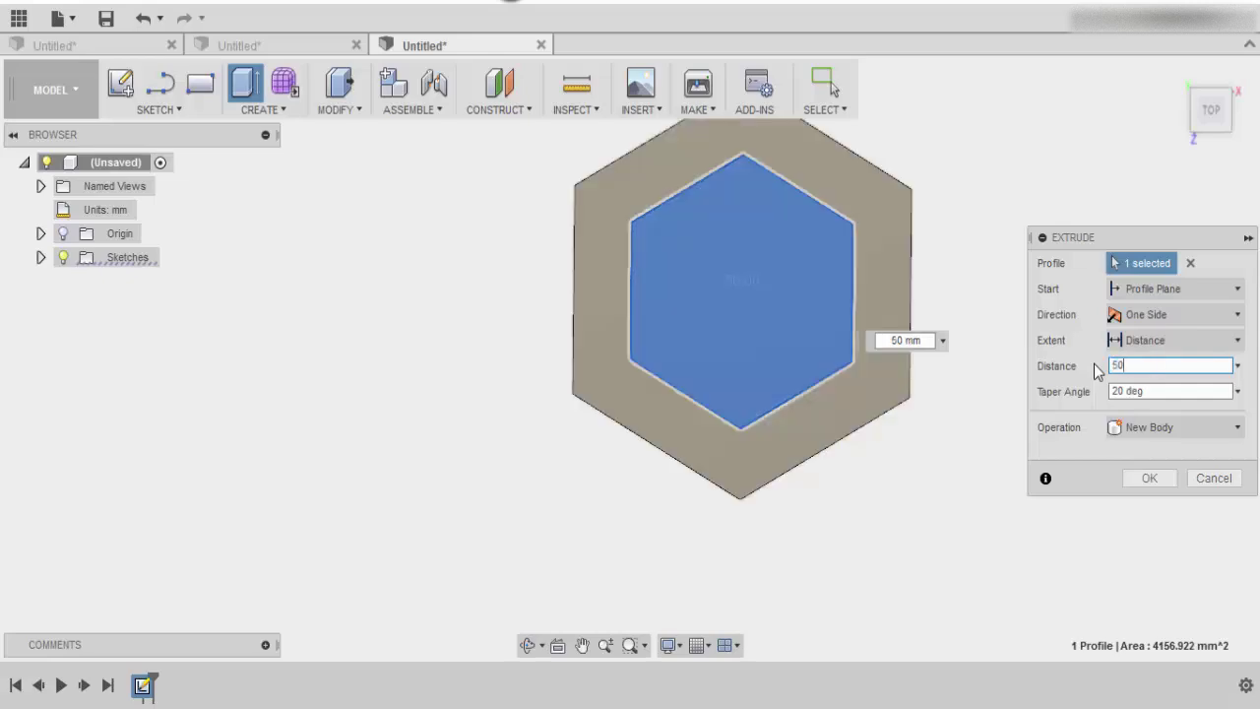
{"action": "key", "text": "Return"}
{"action": "middle_click_drag", "start_coordinate": [1093, 363], "coordinate": [975, 325], "text": "shift"}
{"action": "key", "text": "Escape"}
{"action": "key", "text": "Escape"}
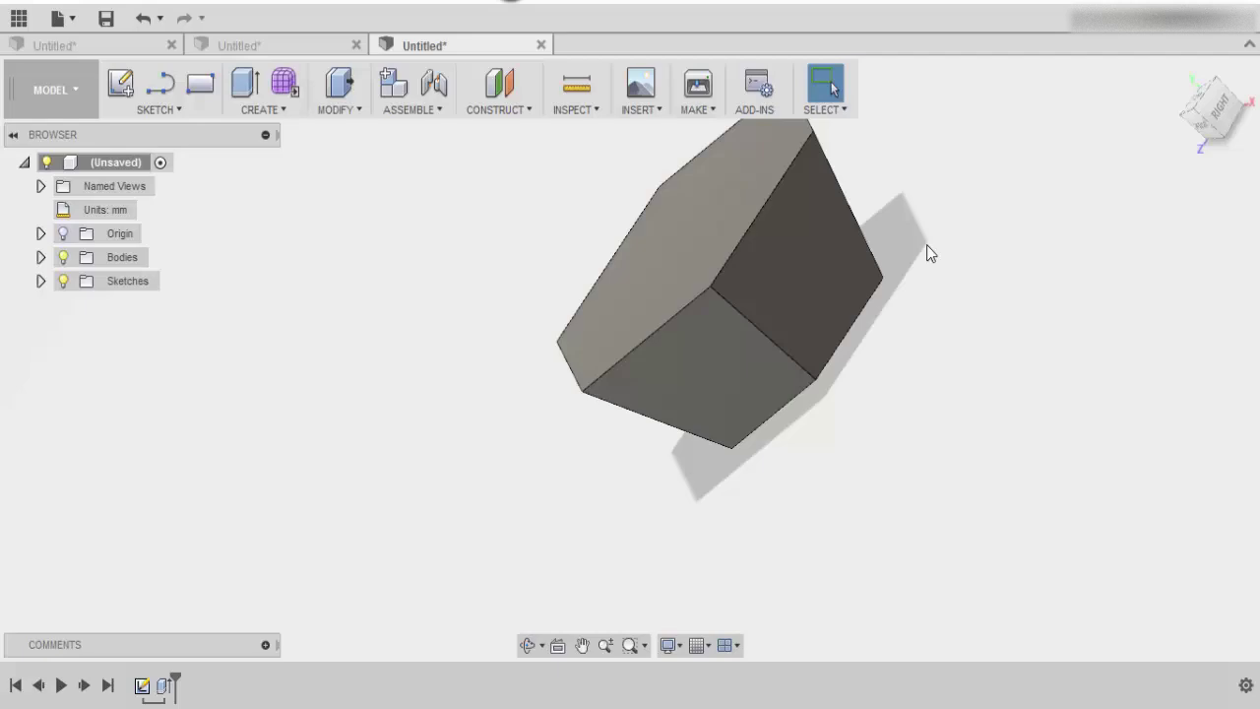
Construct an offset plane 15 mm above the body's larger hexagonal face.
{"action": "middle_click_drag", "start_coordinate": [928, 253], "coordinate": [788, 207], "text": "shift"}
{"action": "left_click", "coordinate": [497, 109]}
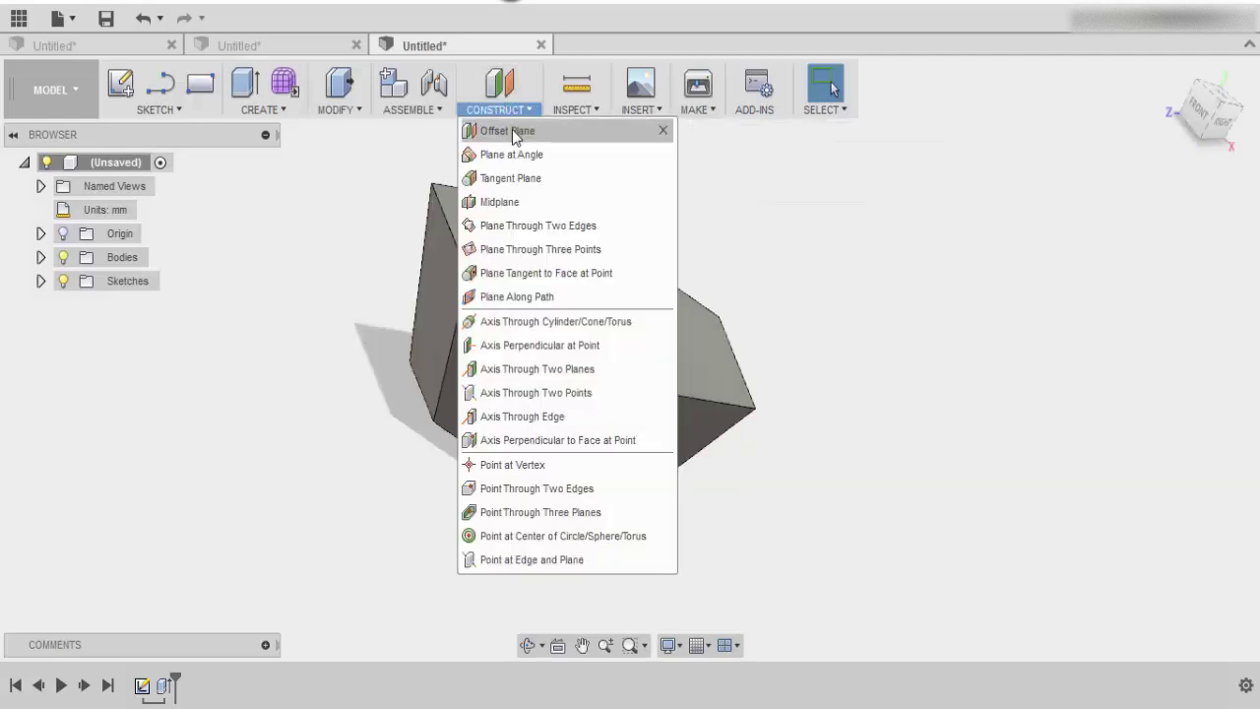
{"action": "left_click", "coordinate": [512, 130]}
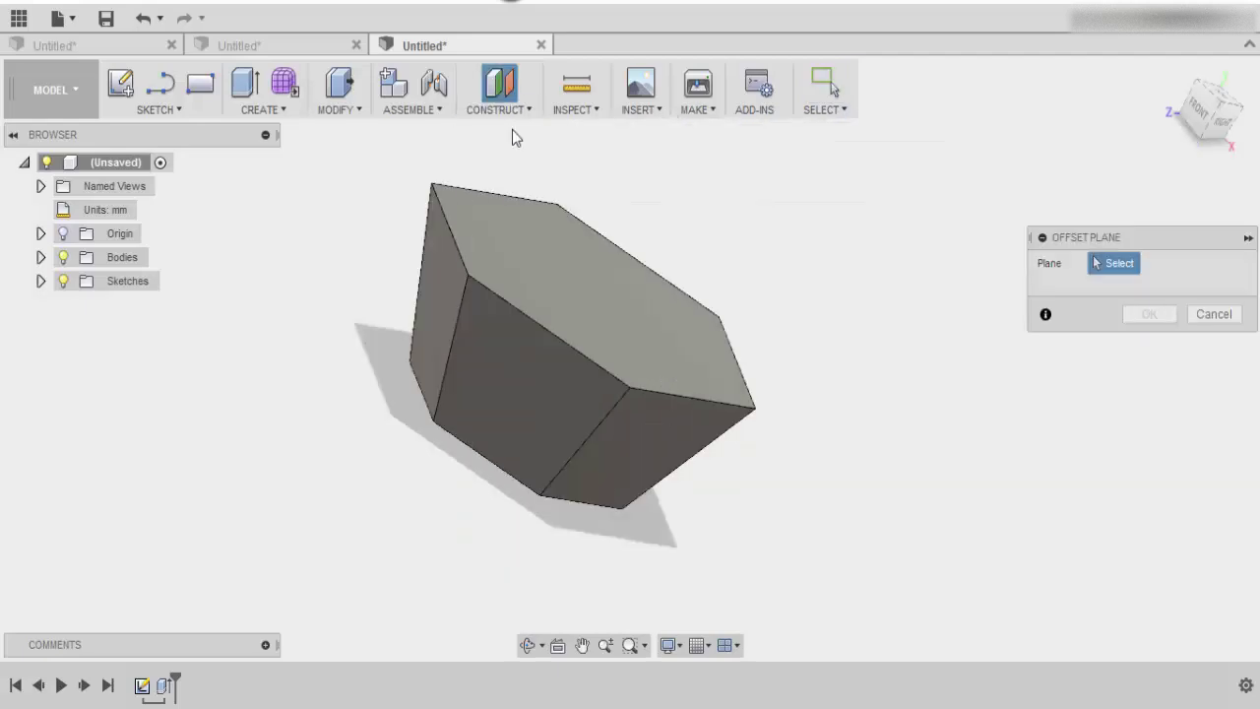
{"action": "left_click", "coordinate": [590, 279]}
{"action": "left_click_drag", "start_coordinate": [596, 266], "coordinate": [623, 221]}
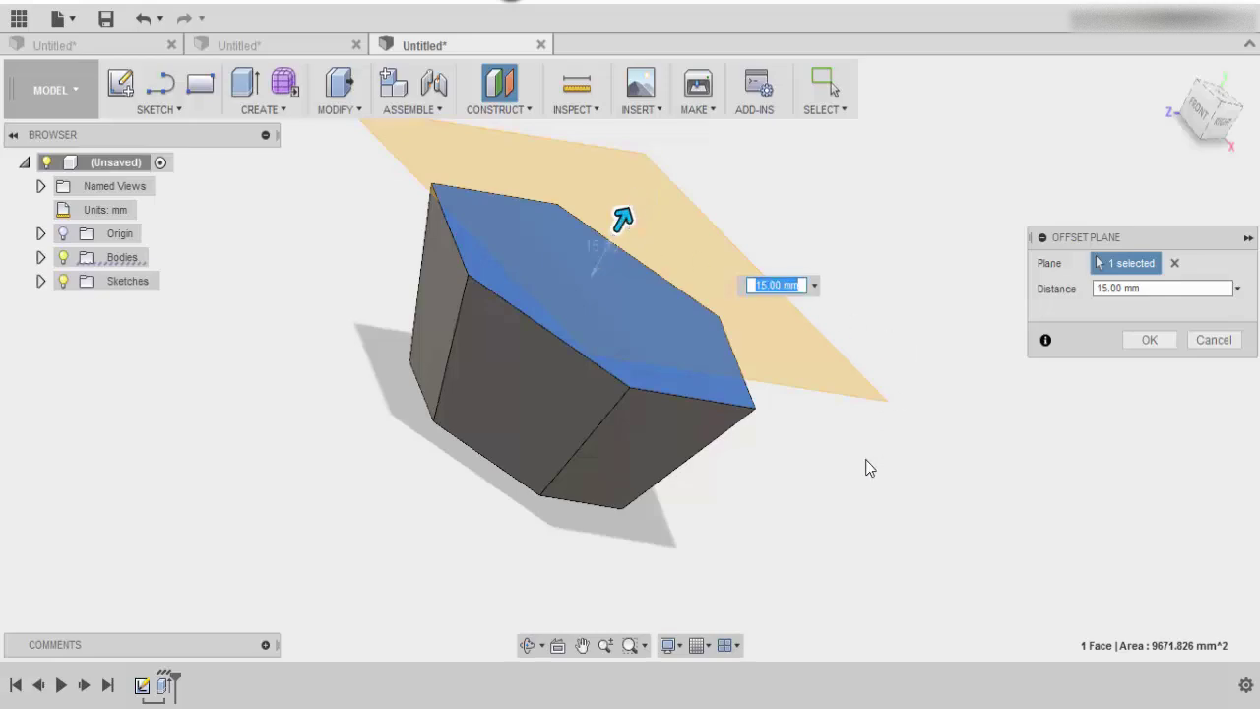
{"action": "middle_click_drag", "start_coordinate": [960, 507], "coordinate": [899, 427], "text": "shift"}
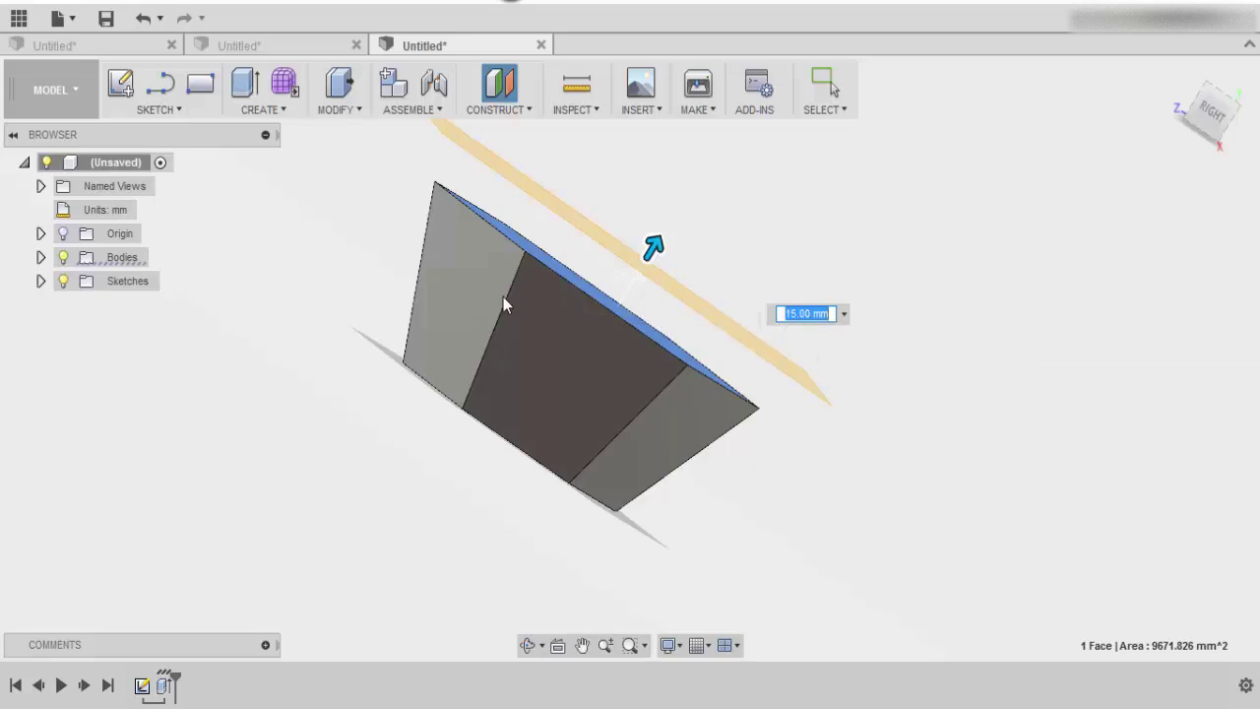
{"action": "key", "text": "Return"}
Mirror the tapered hexagonal body across the offset plane, with Bodies as the pattern type.
{"action": "middle_click_drag", "start_coordinate": [987, 378], "coordinate": [706, 273], "text": "shift"}
{"action": "middle_click_drag", "start_coordinate": [819, 412], "coordinate": [941, 477]}
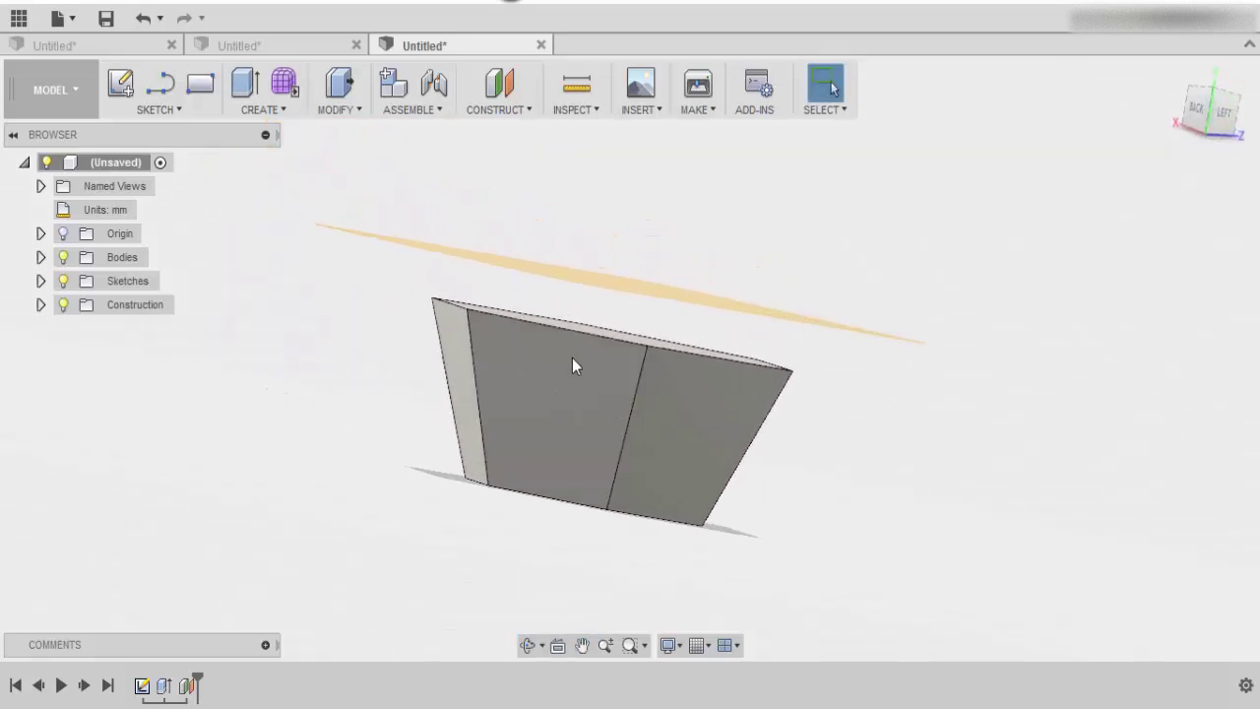
{"action": "left_click", "coordinate": [267, 110]}
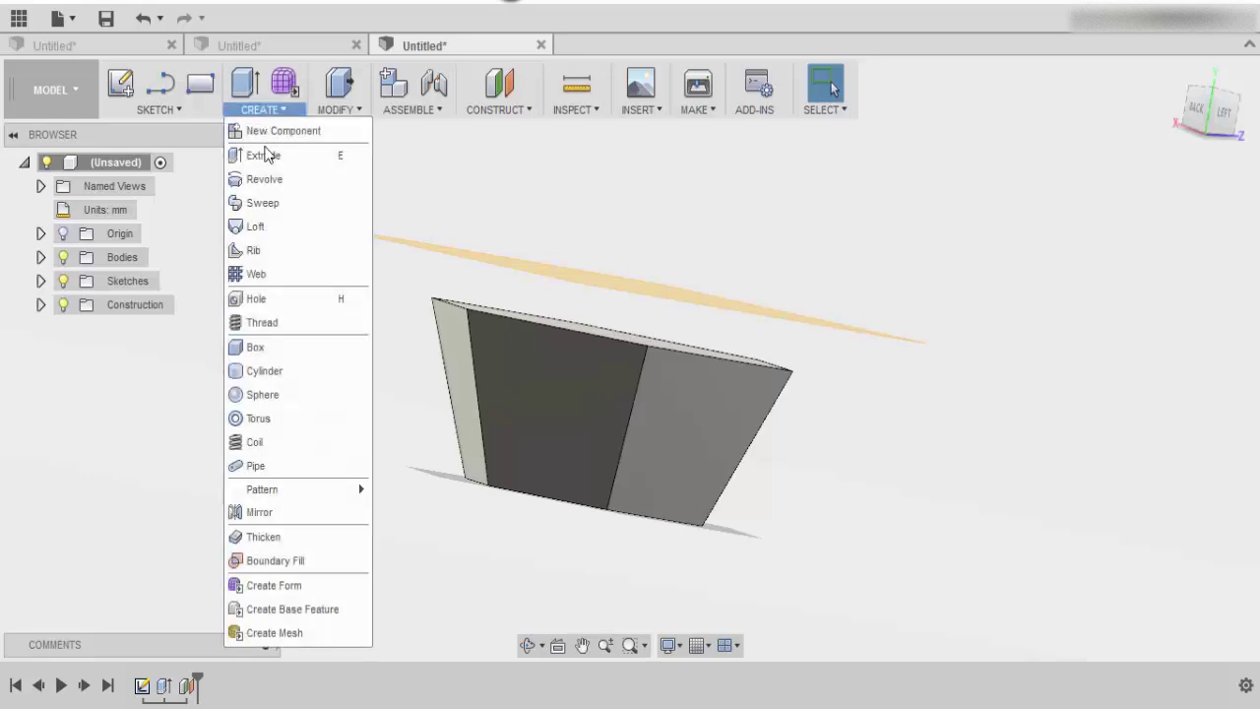
{"action": "left_click", "coordinate": [273, 509]}
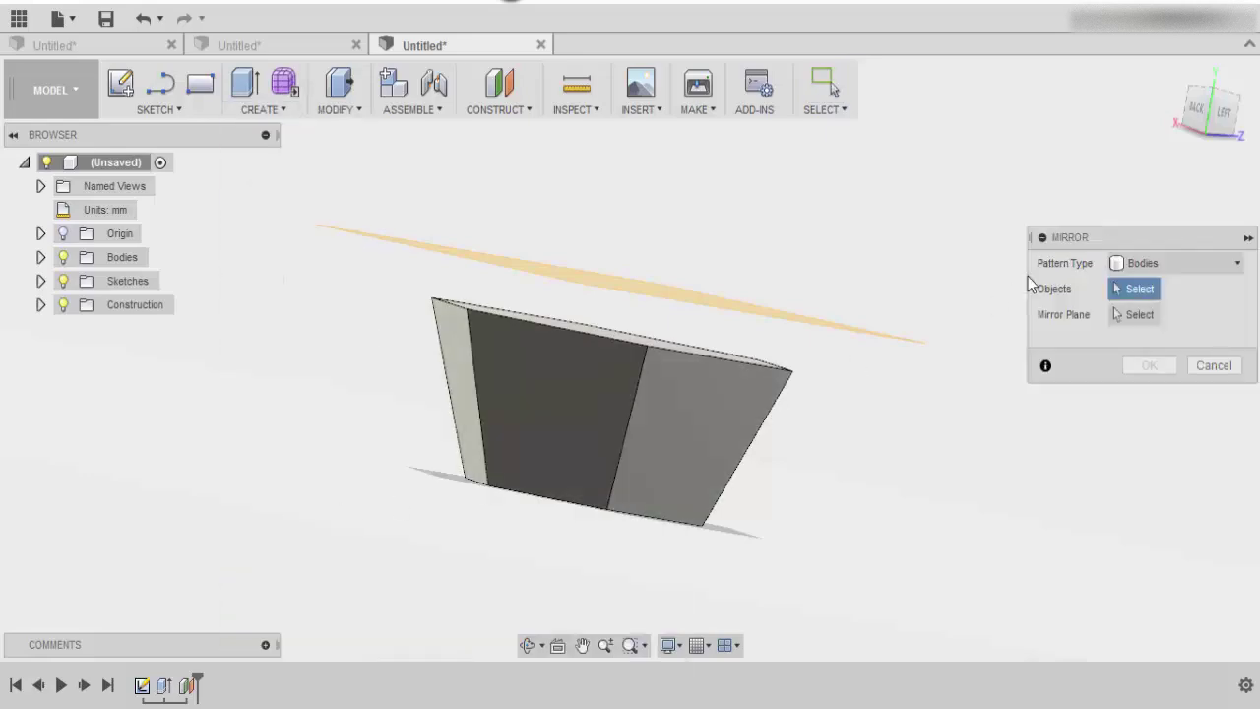
{"action": "left_click", "coordinate": [1161, 265]}
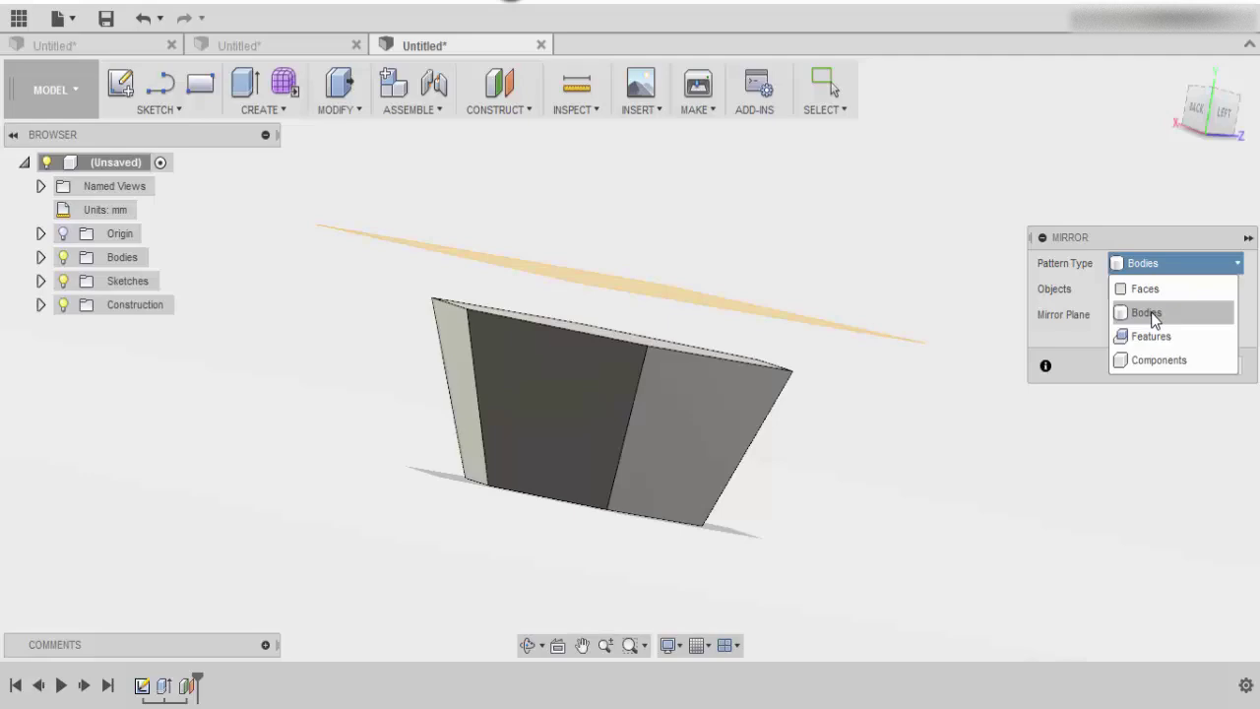
{"action": "left_click", "coordinate": [1137, 313]}
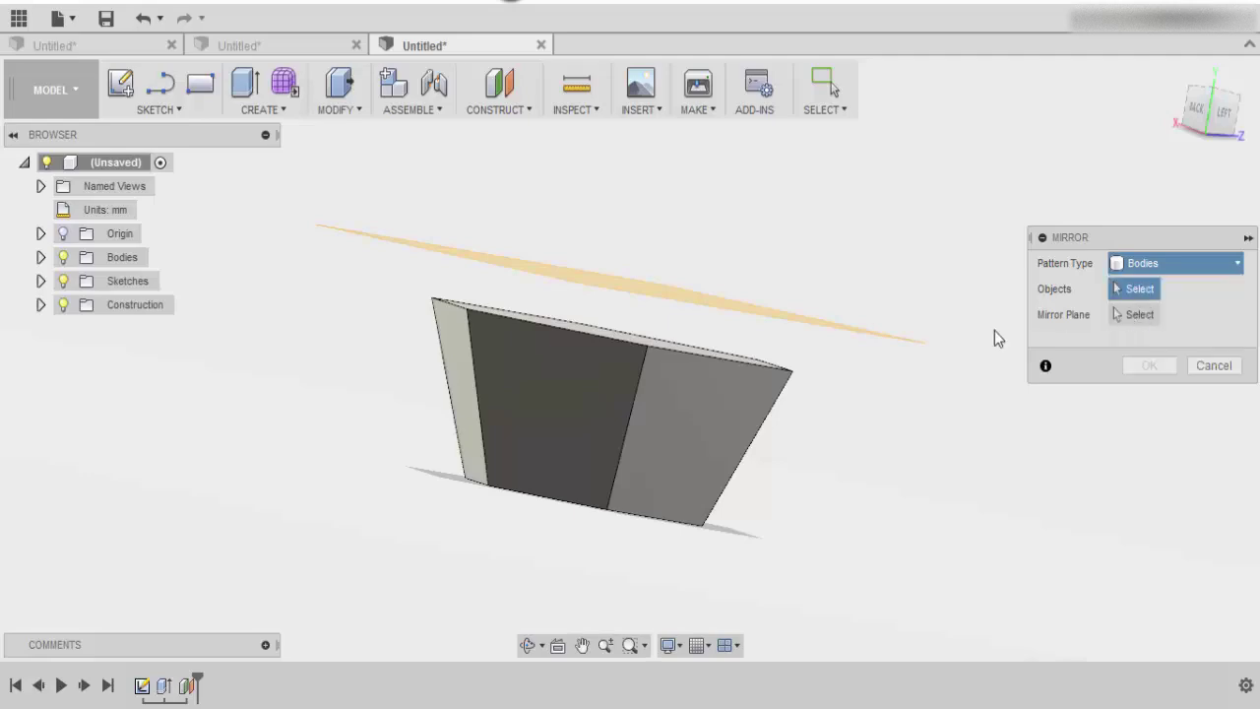
{"action": "left_click", "coordinate": [570, 406]}
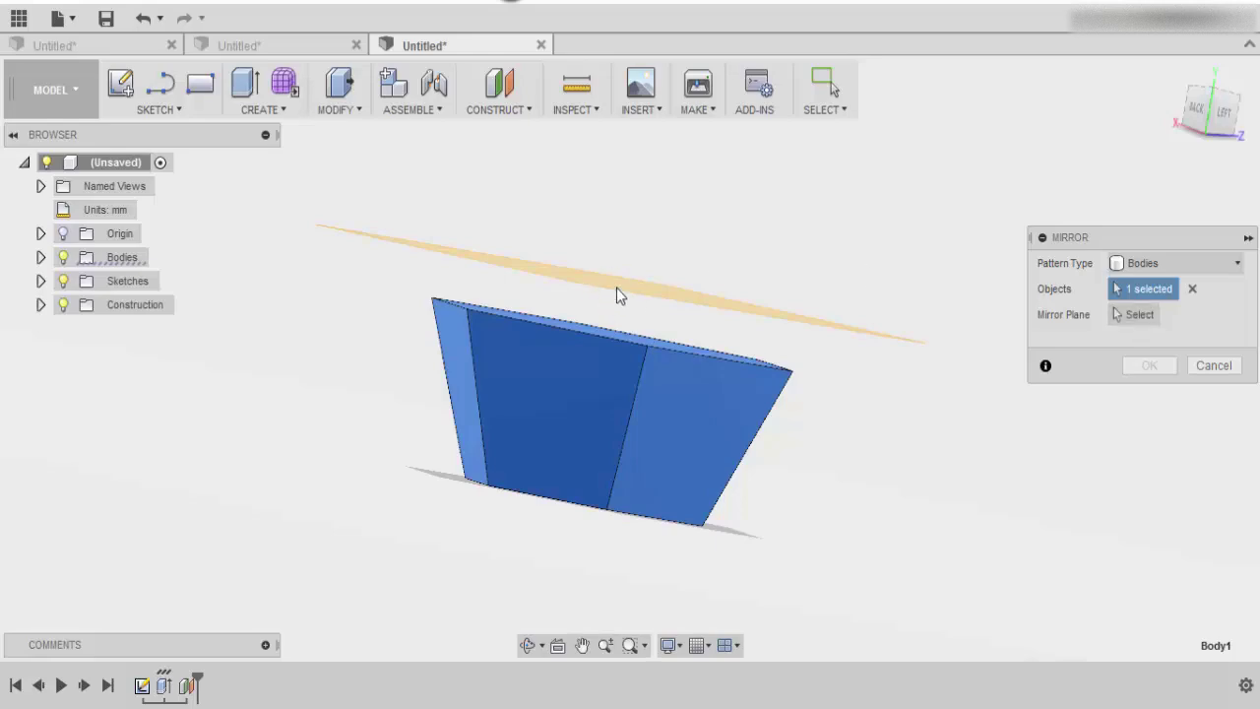
{"action": "left_click", "coordinate": [1128, 315]}
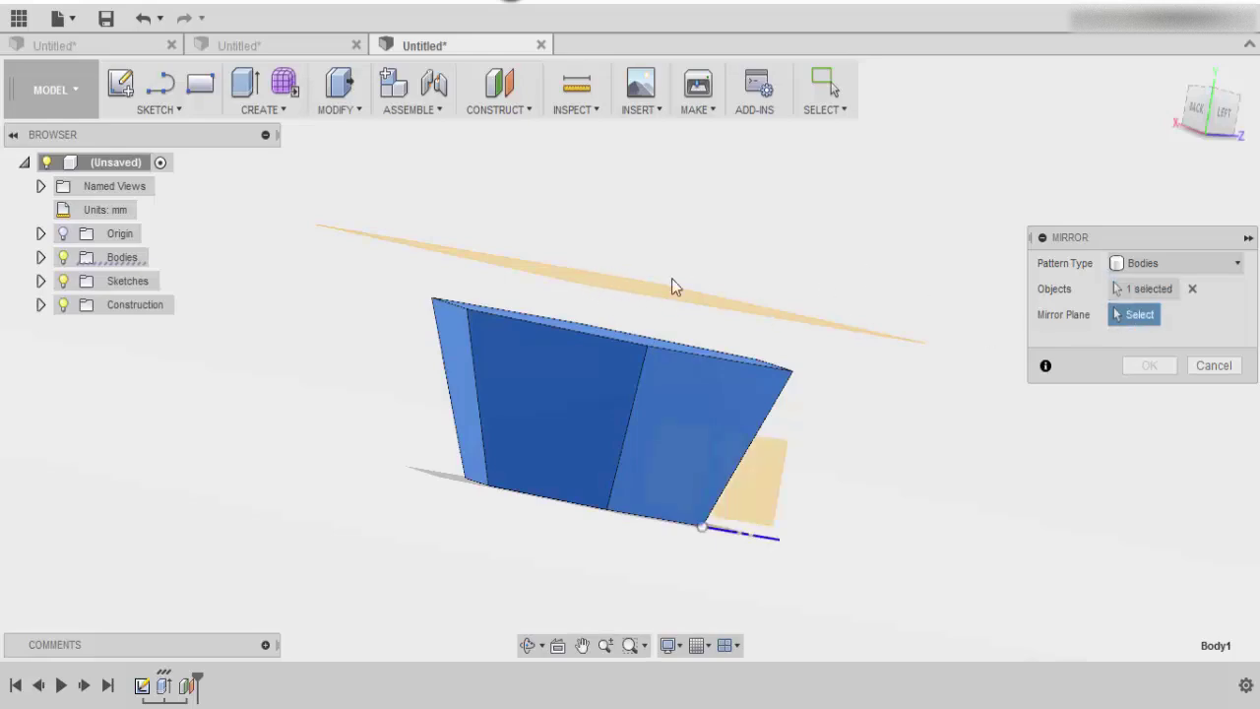
{"action": "left_click", "coordinate": [613, 284]}
{"action": "middle_click_drag", "start_coordinate": [928, 193], "coordinate": [896, 266]}
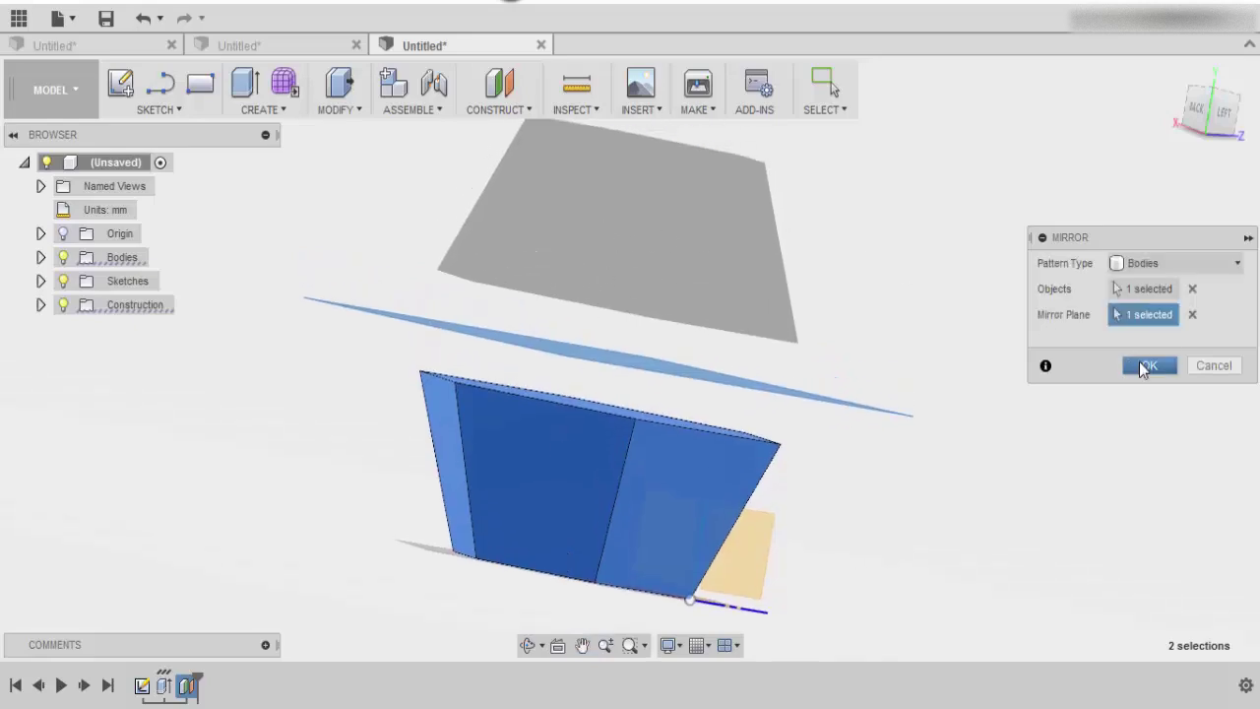
{"action": "left_click", "coordinate": [1148, 366]}
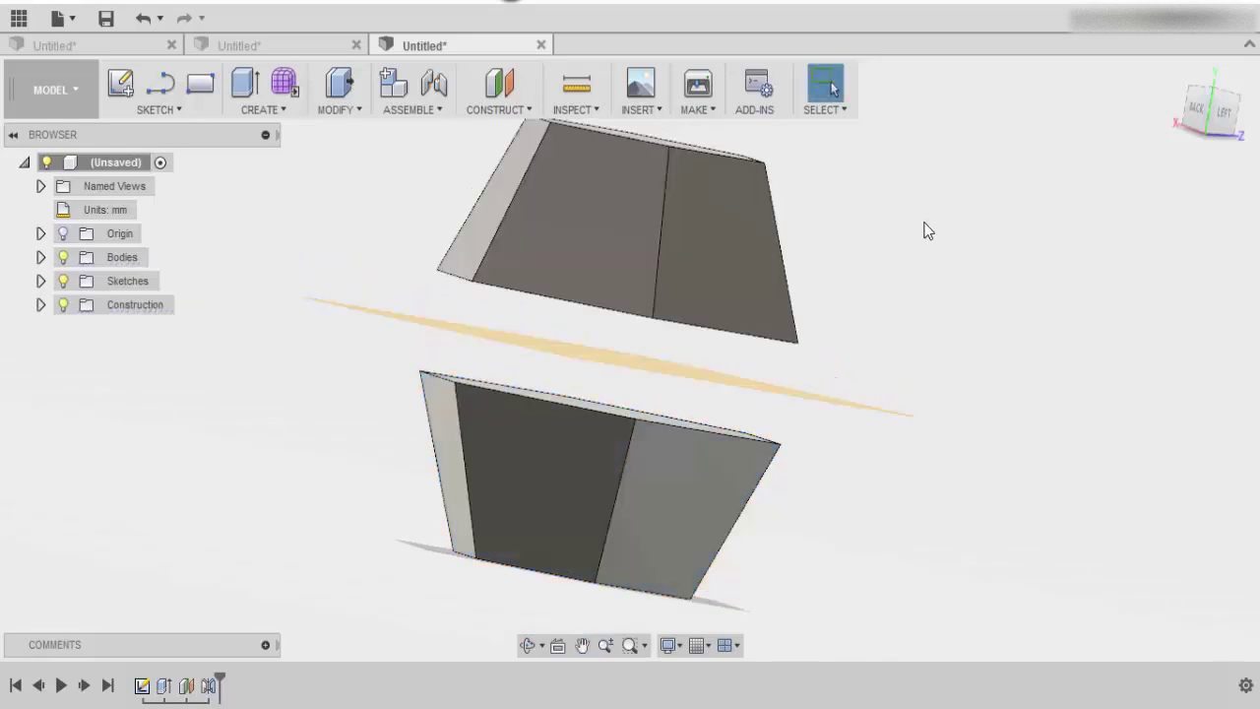
Delete the offset construction plane between the two bodies, despite its use by the mirror feature.
{"action": "middle_click_drag", "start_coordinate": [928, 230], "coordinate": [798, 258], "text": "shift"}
{"action": "left_click", "coordinate": [752, 189]}
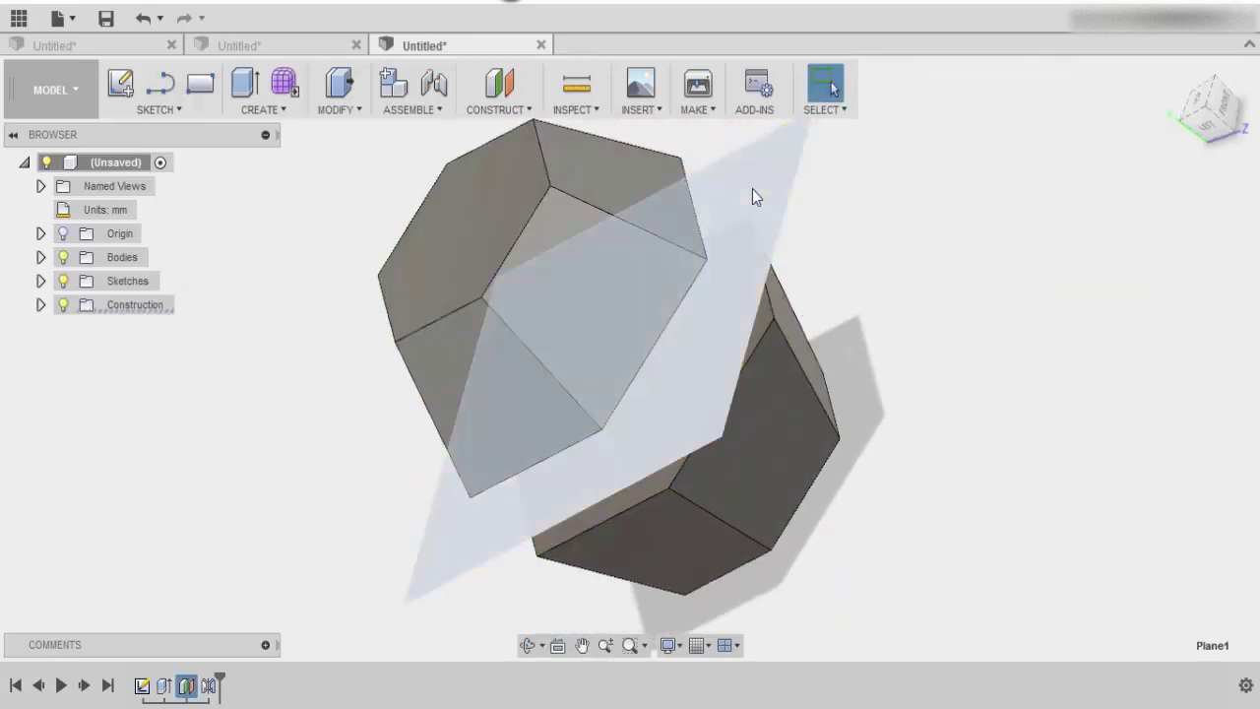
{"action": "key", "text": "Delete"}
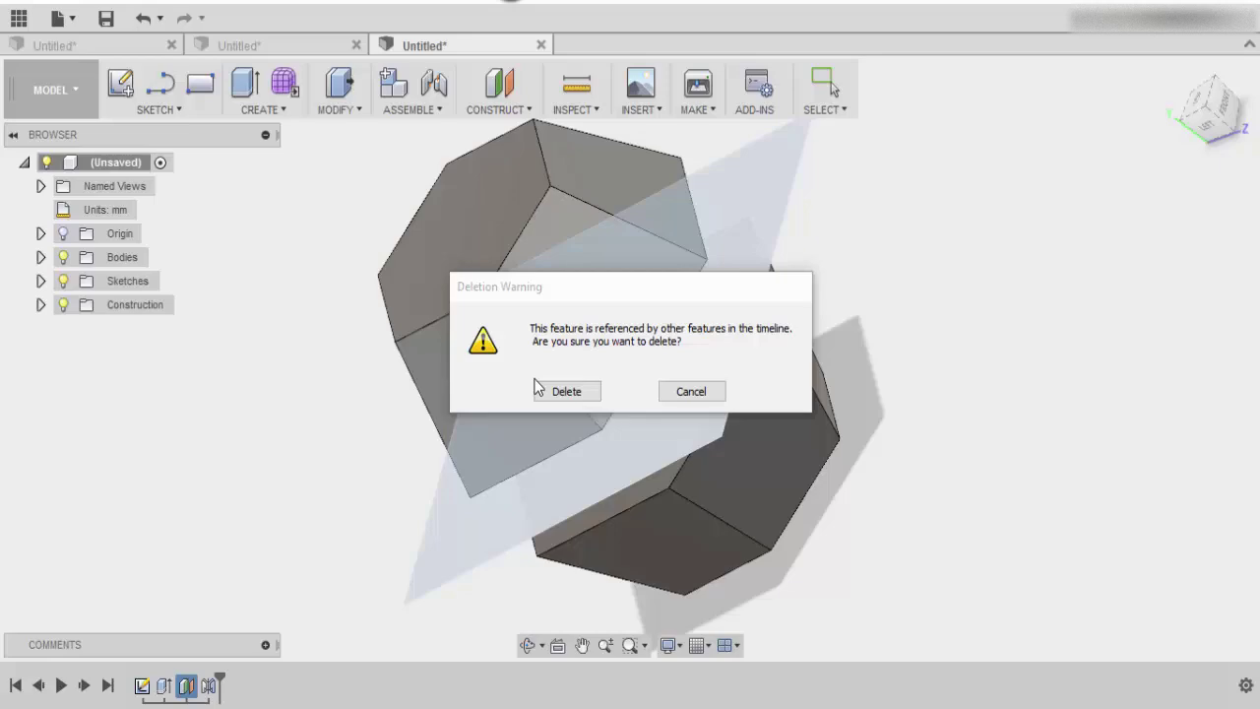
{"action": "left_click", "coordinate": [539, 390]}
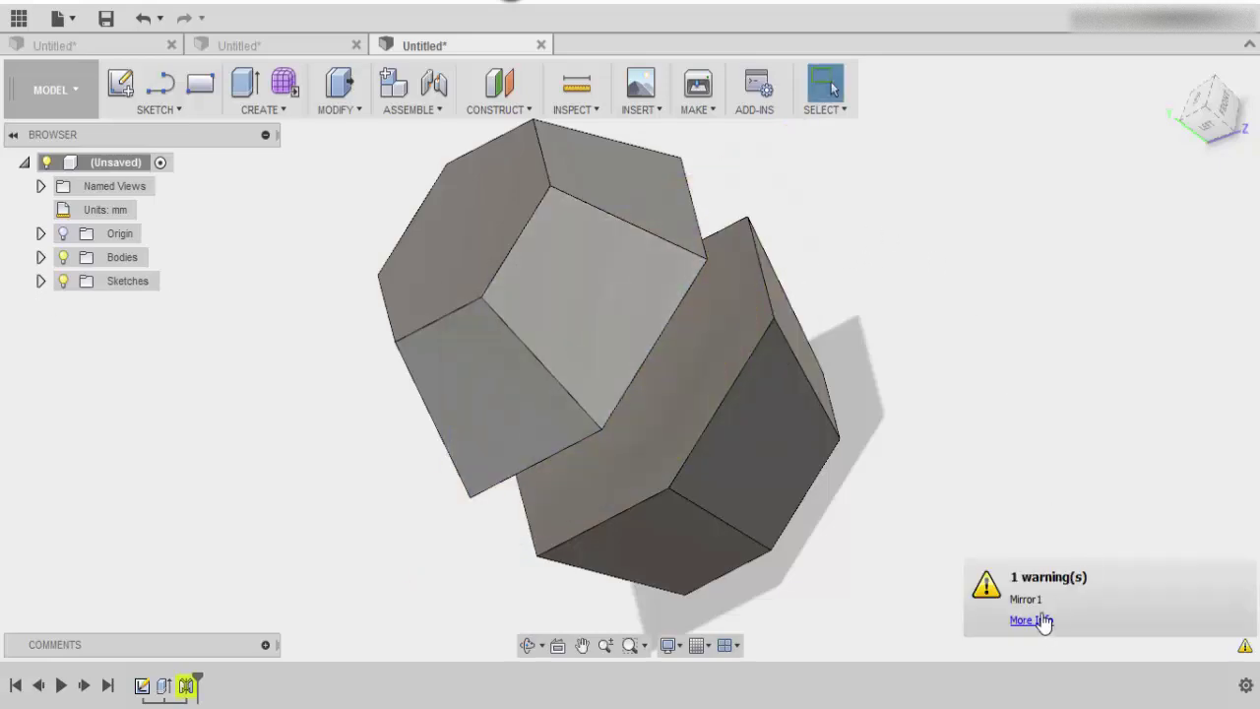
Rotate the upper mirrored body by -30 degrees about Z, with the move pivot set at the centre of its small hexagonal top face.
{"action": "middle_click_drag", "start_coordinate": [810, 239], "coordinate": [909, 442], "text": "shift"}
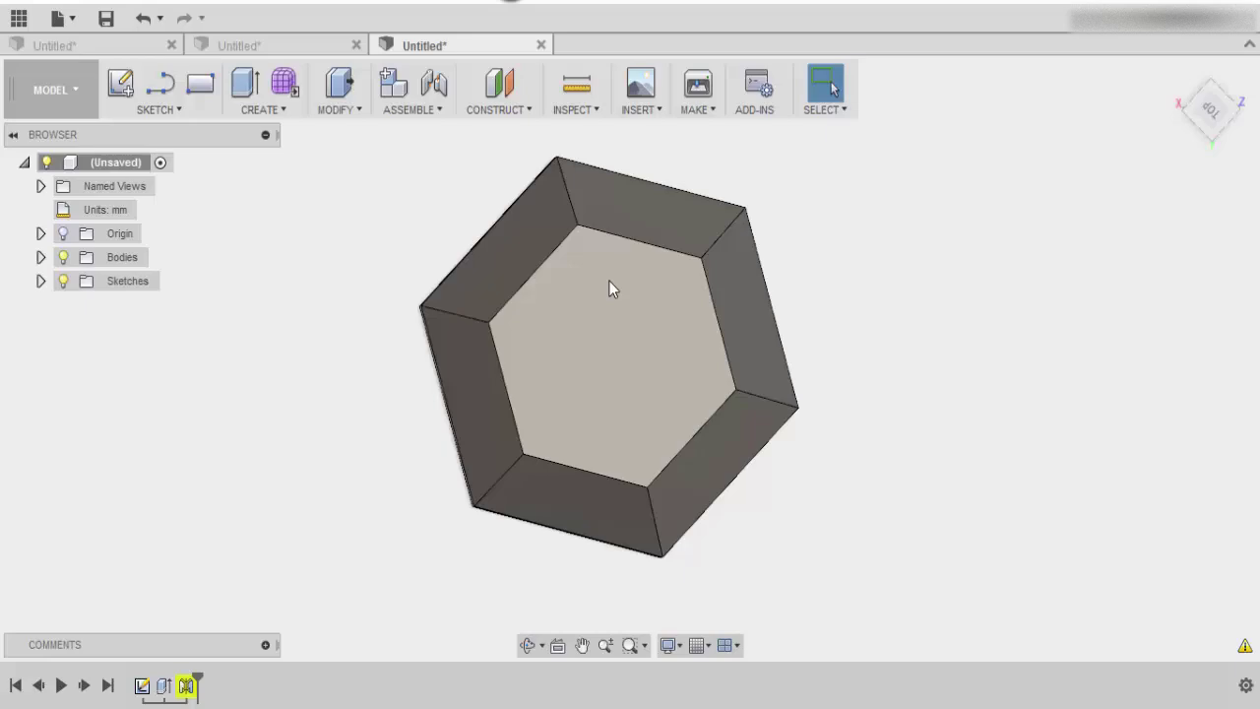
{"action": "left_click", "coordinate": [615, 338]}
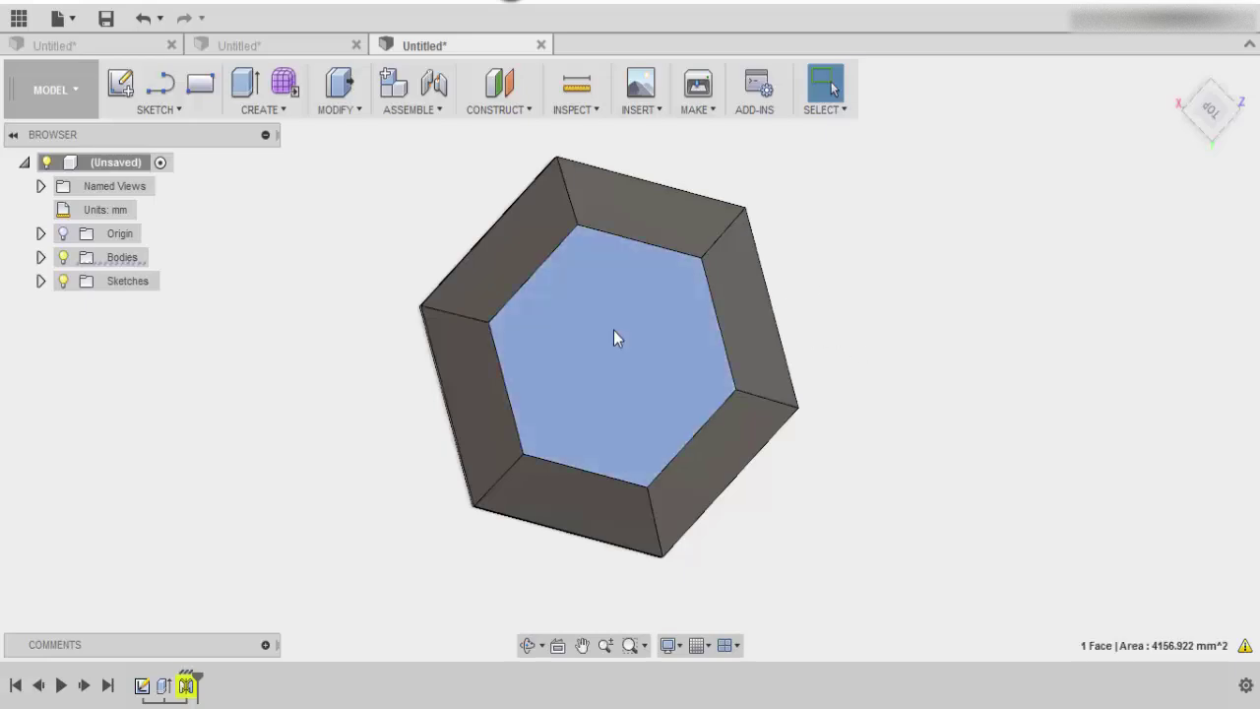
{"action": "right_click", "coordinate": [613, 338]}
{"action": "left_click", "coordinate": [532, 357]}
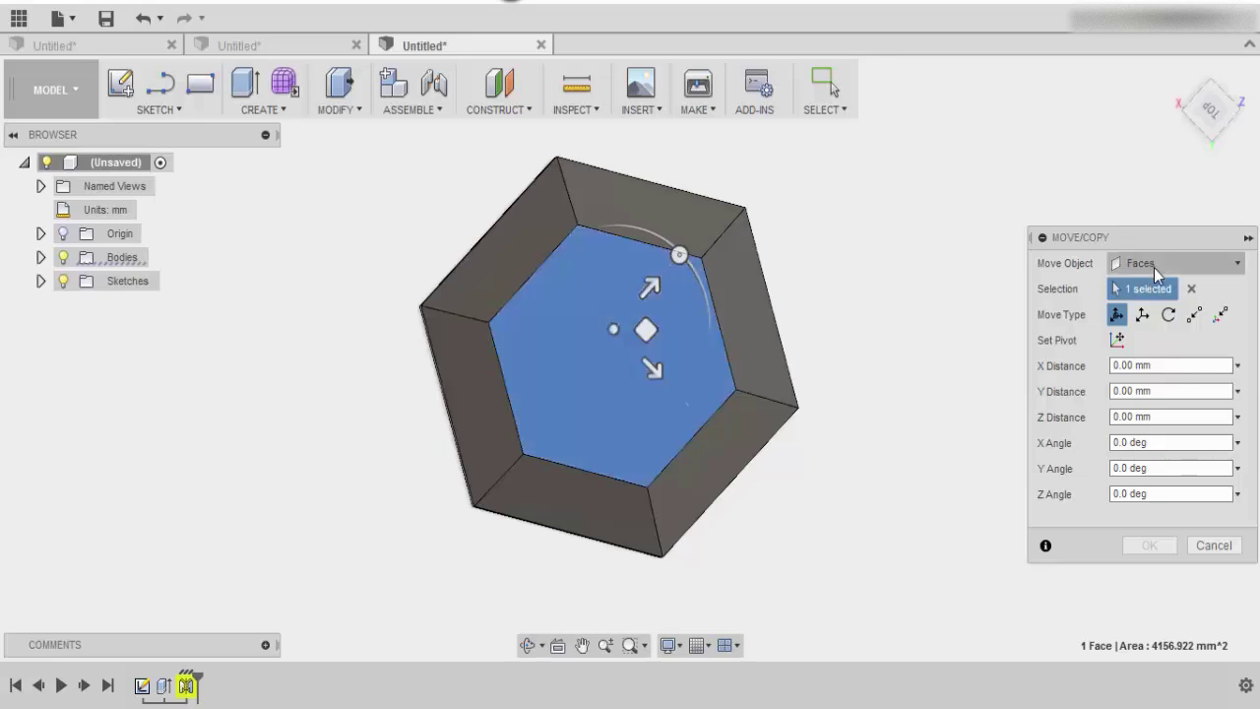
{"action": "left_click", "coordinate": [1132, 262]}
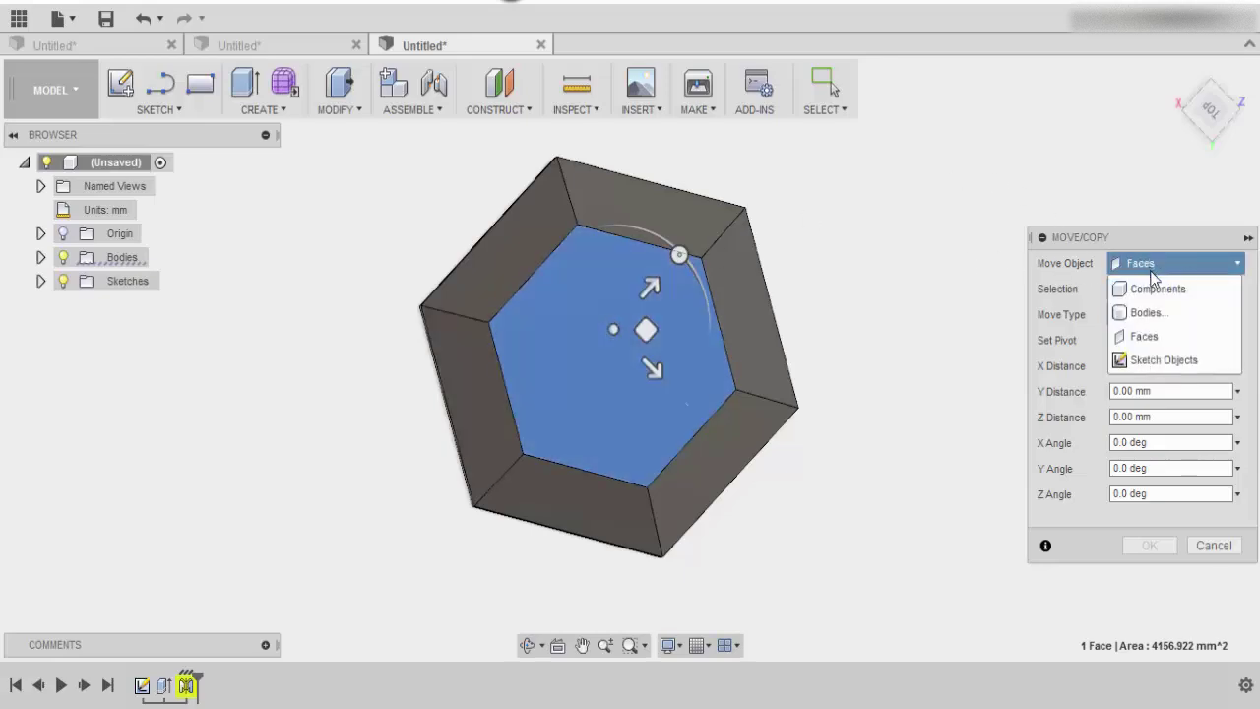
{"action": "left_click", "coordinate": [1144, 312]}
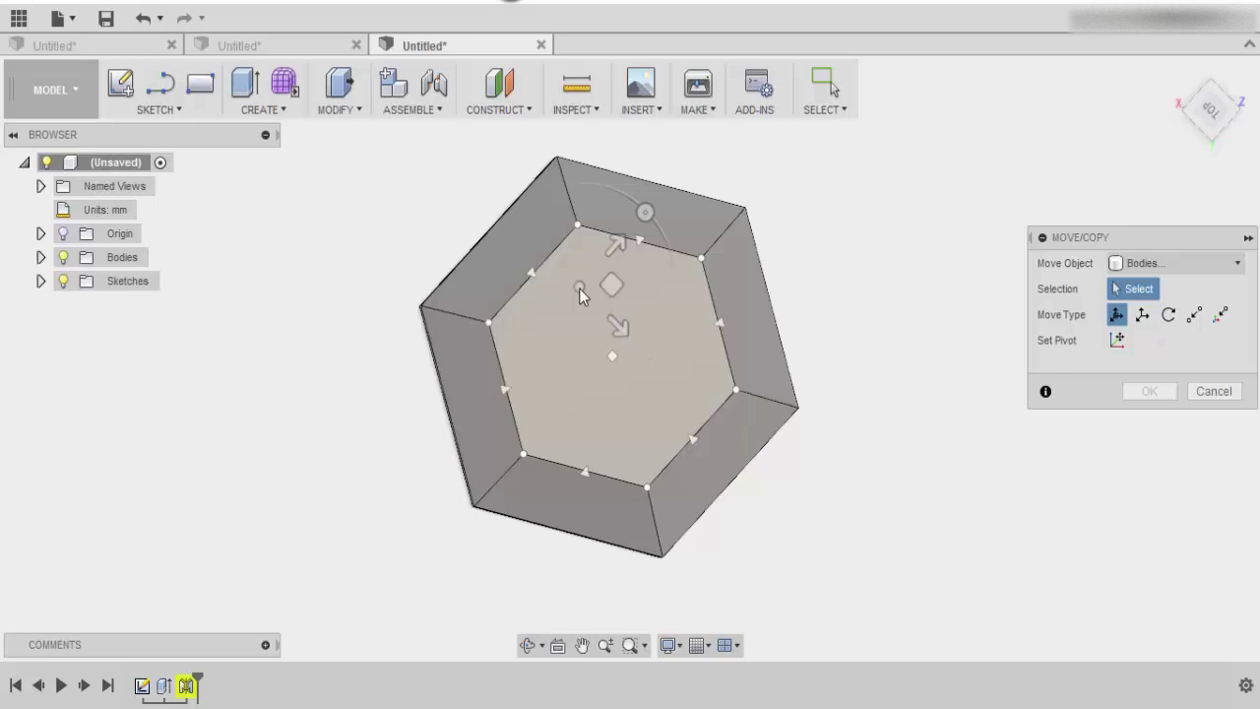
{"action": "left_click", "coordinate": [680, 349]}
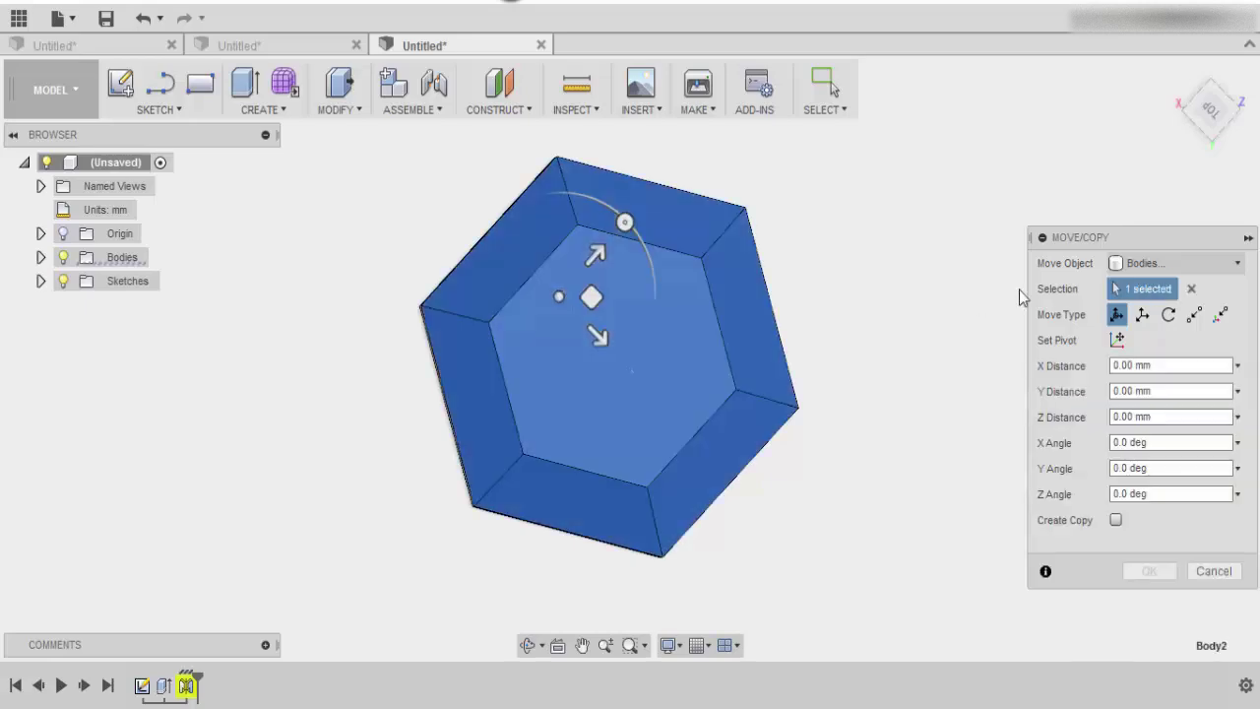
{"action": "left_click", "coordinate": [1118, 341]}
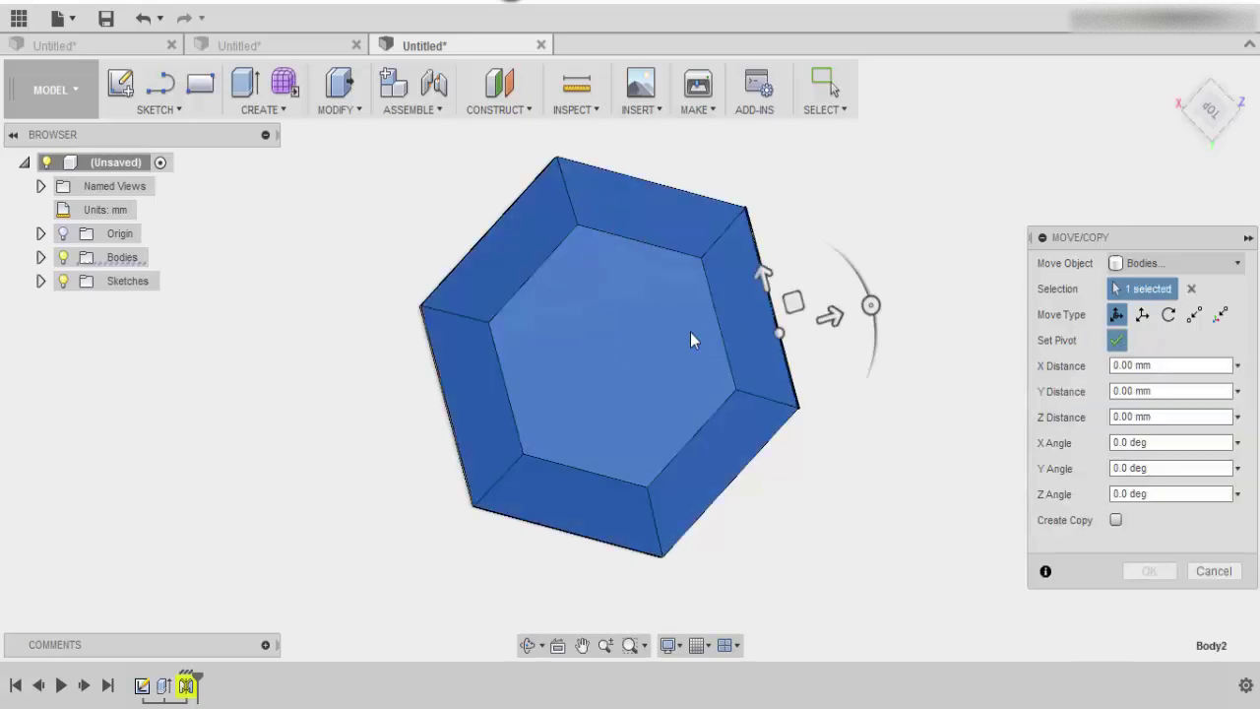
{"action": "left_click", "coordinate": [1116, 340]}
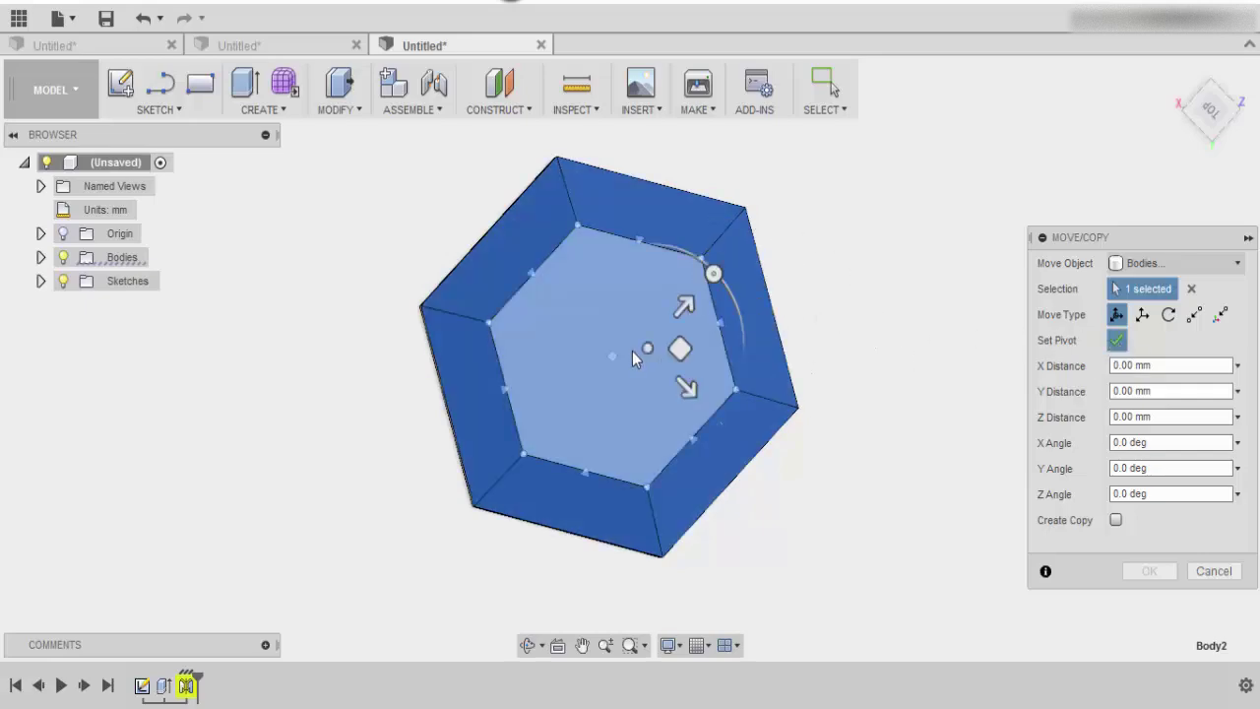
{"action": "left_click", "coordinate": [612, 357]}
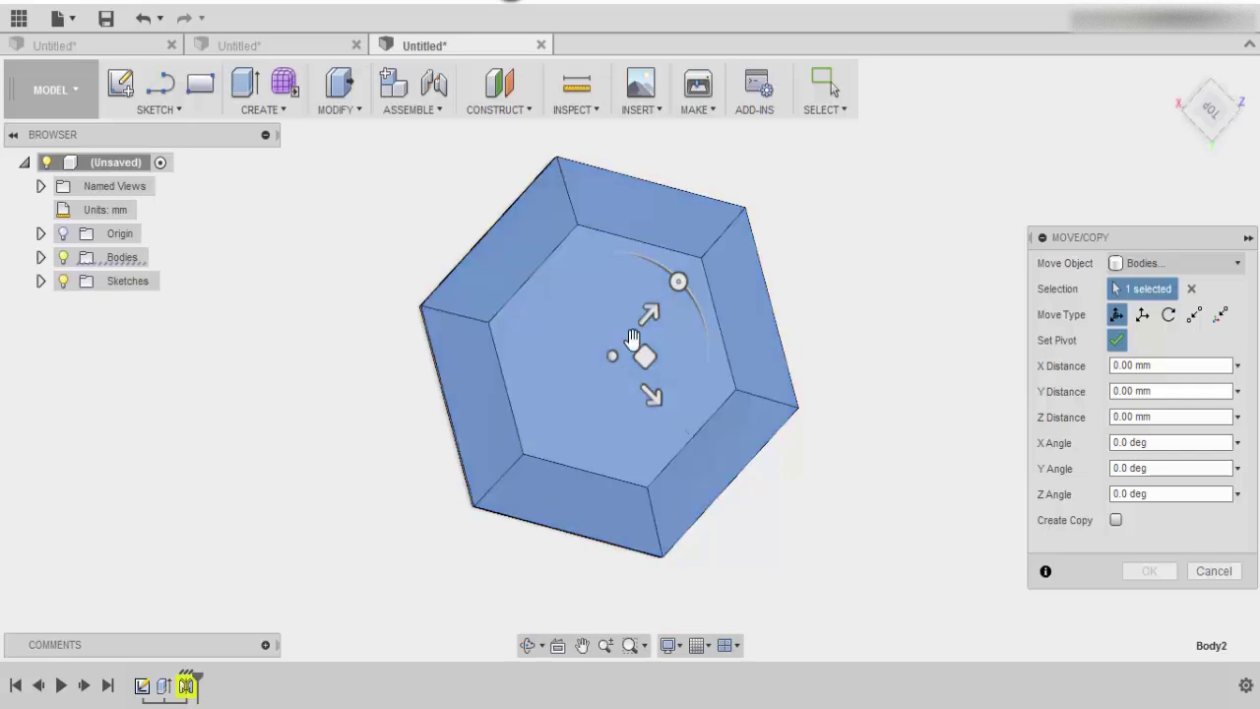
{"action": "left_click", "coordinate": [1117, 339]}
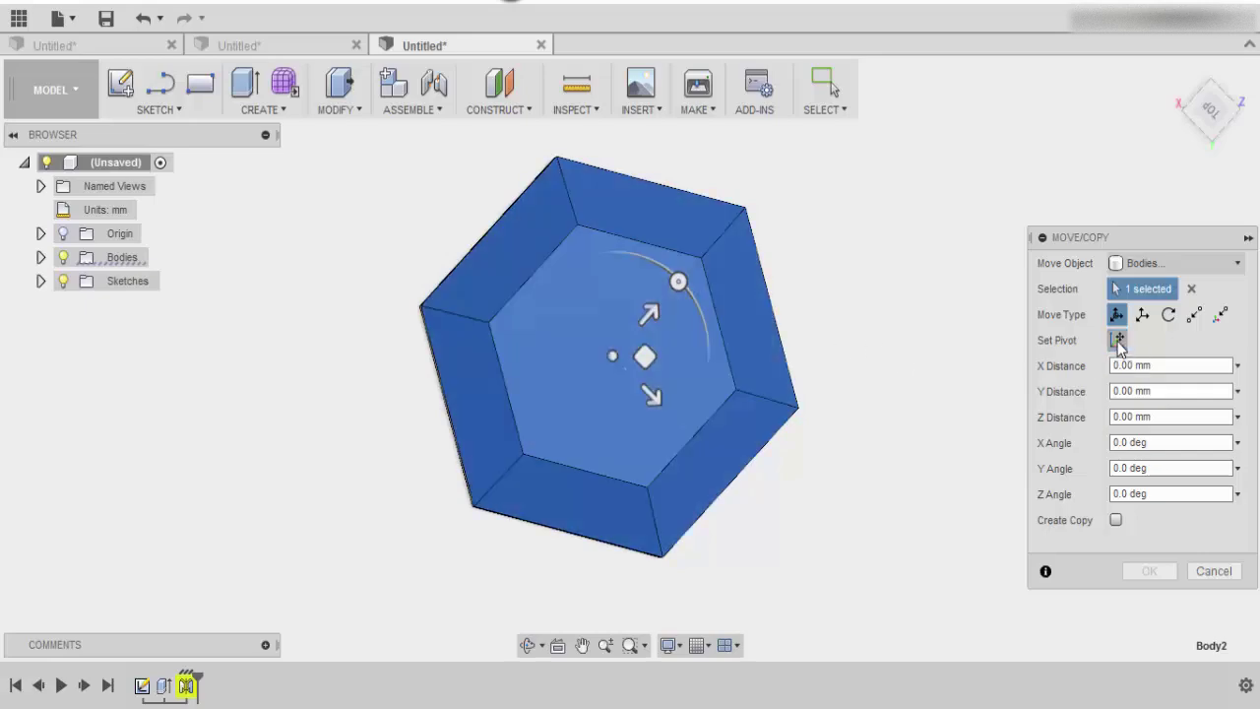
{"action": "left_click_drag", "start_coordinate": [678, 283], "coordinate": [703, 327]}
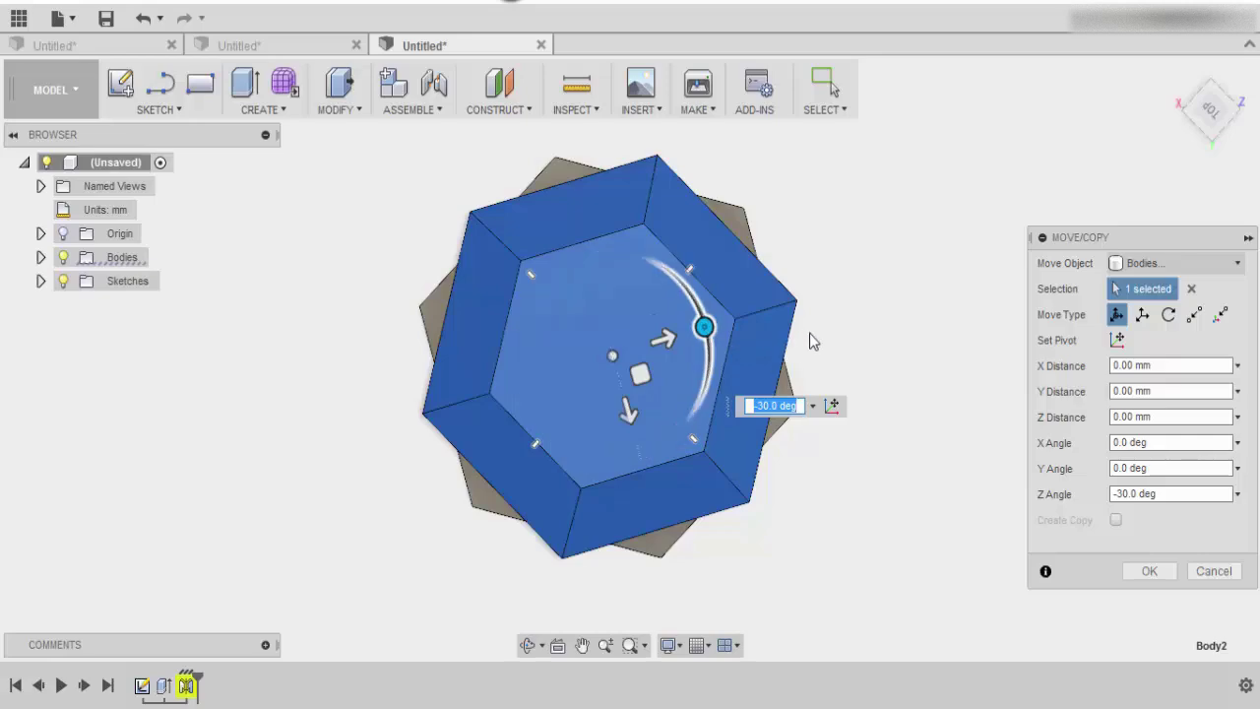
Lower the rotated upper body into the lower one with a Z distance of -70 mm.
{"action": "middle_click_drag", "start_coordinate": [905, 510], "coordinate": [900, 368], "text": "shift"}
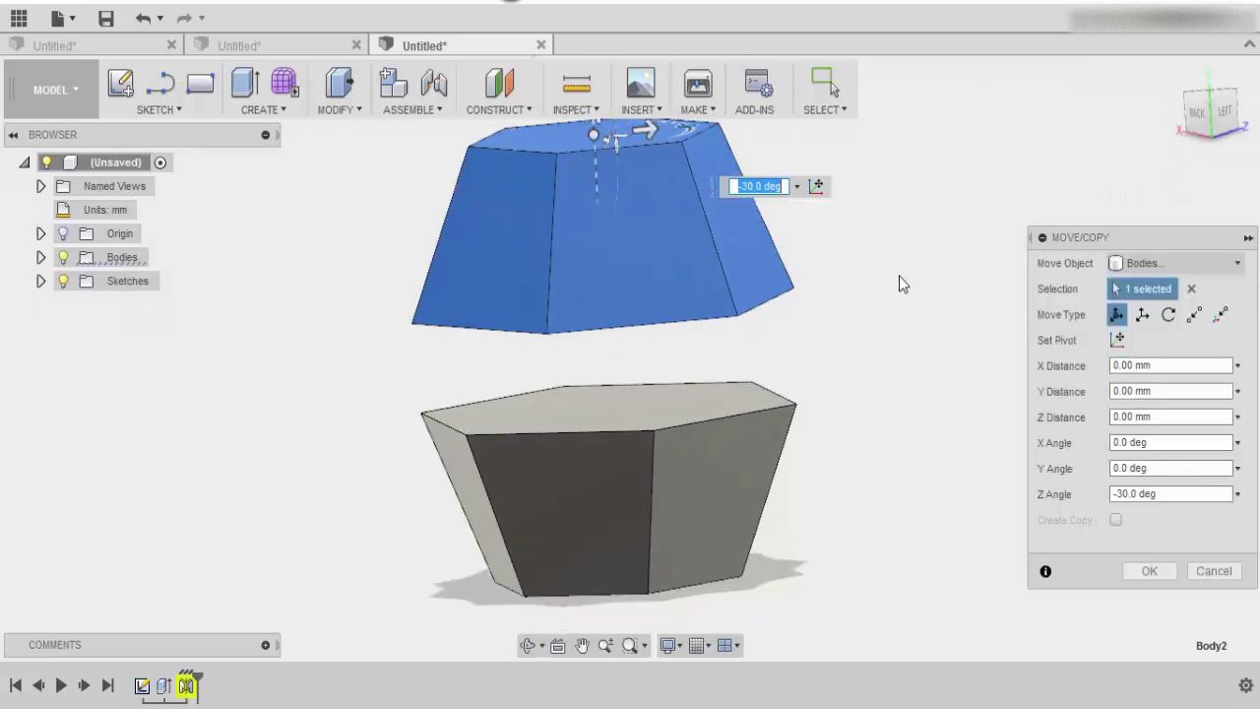
{"action": "middle_click_drag", "start_coordinate": [914, 245], "coordinate": [916, 311], "text": "shift"}
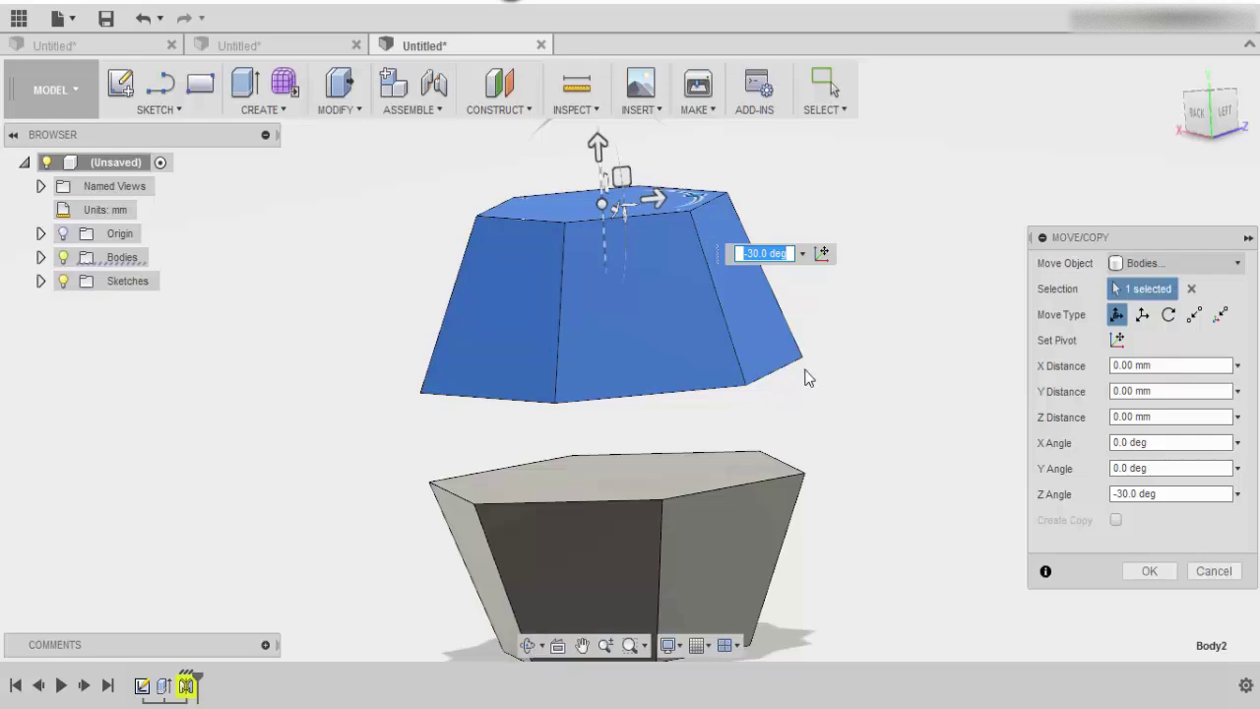
{"action": "left_click_drag", "start_coordinate": [597, 145], "coordinate": [611, 366]}
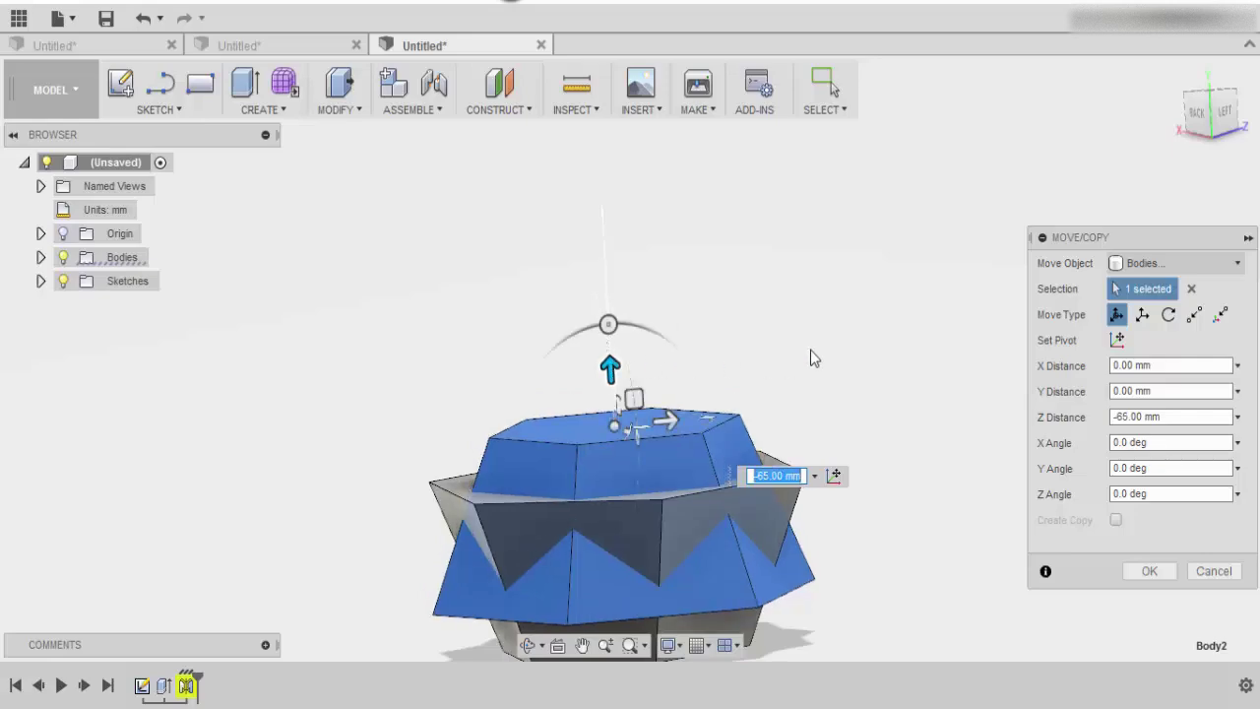
{"action": "middle_click_drag", "start_coordinate": [893, 364], "coordinate": [859, 253]}
{"action": "left_click_drag", "start_coordinate": [586, 270], "coordinate": [590, 292]}
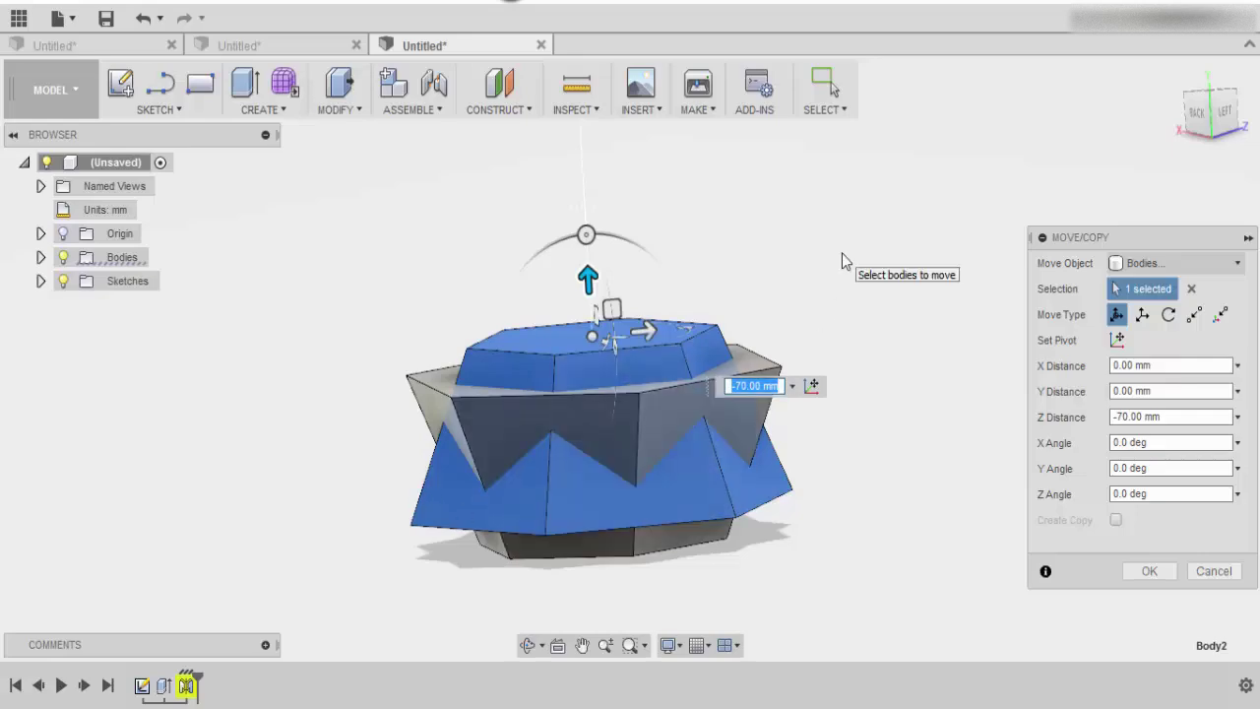
{"action": "left_click", "coordinate": [1149, 575]}
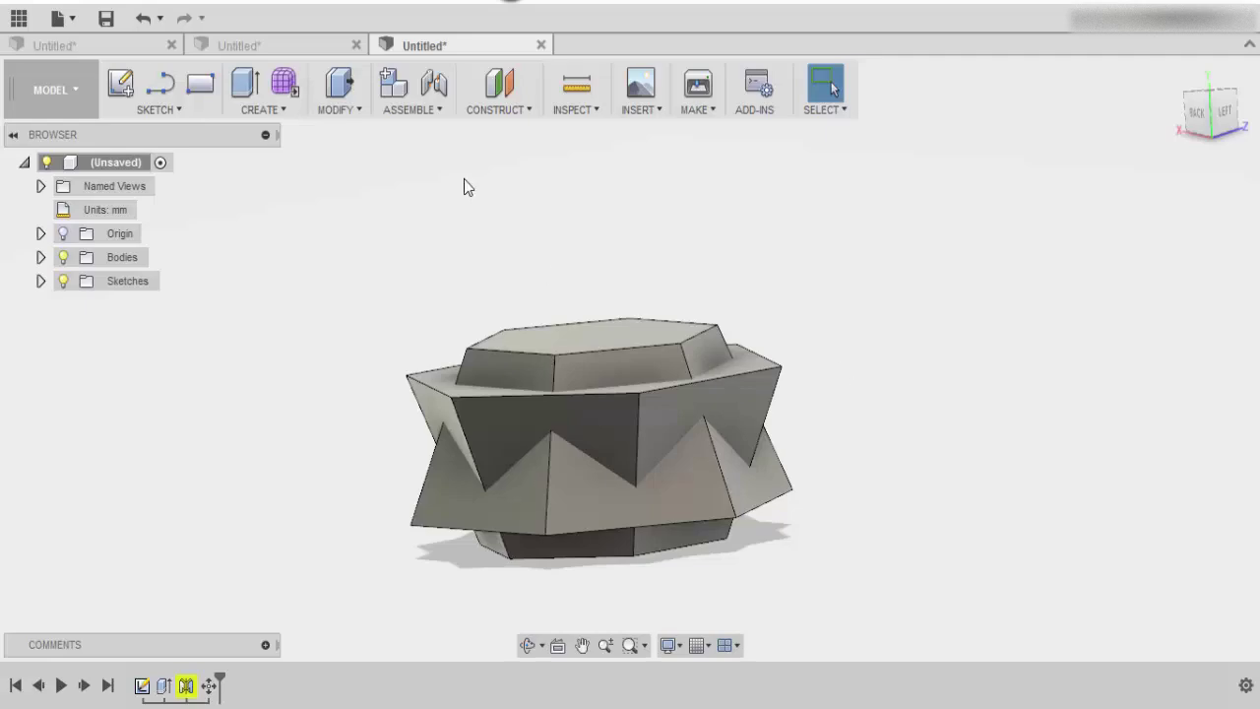
Combine the two overlapping bodies with the Intersect operation, using the mirrored body as target and the original tapered body as tool.
{"action": "left_click", "coordinate": [259, 110]}
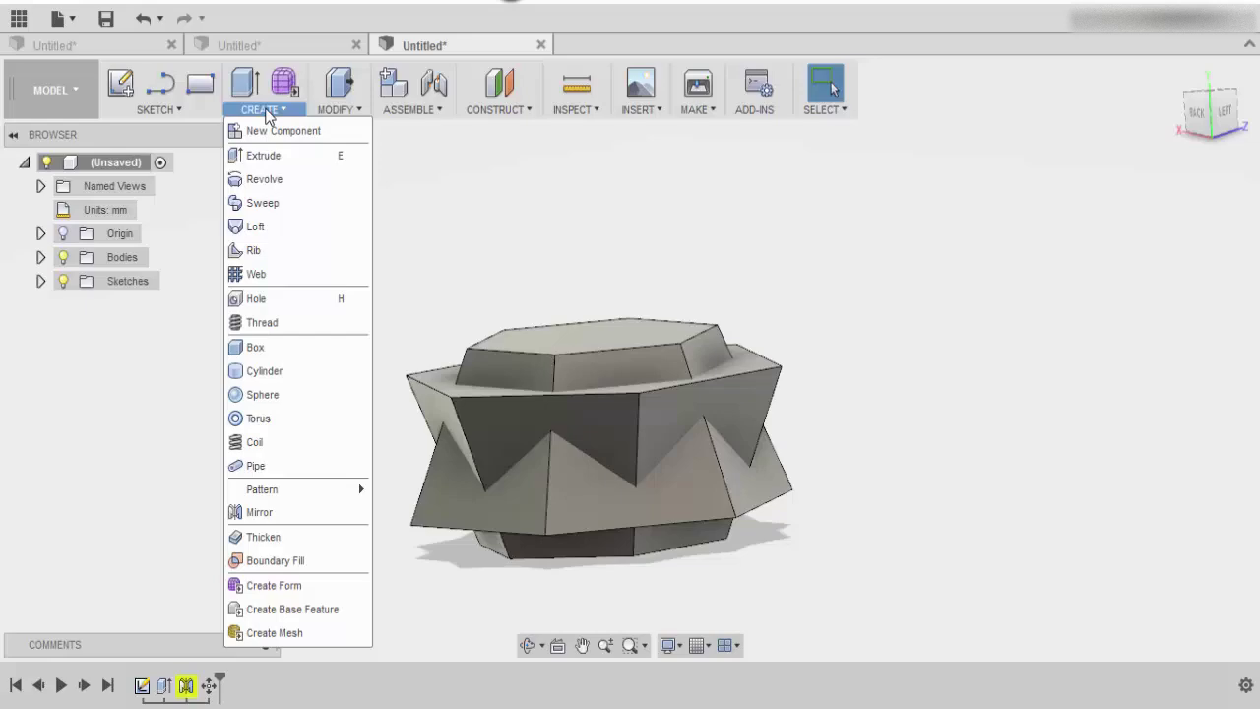
{"action": "mouse_move", "coordinate": [336, 113]}
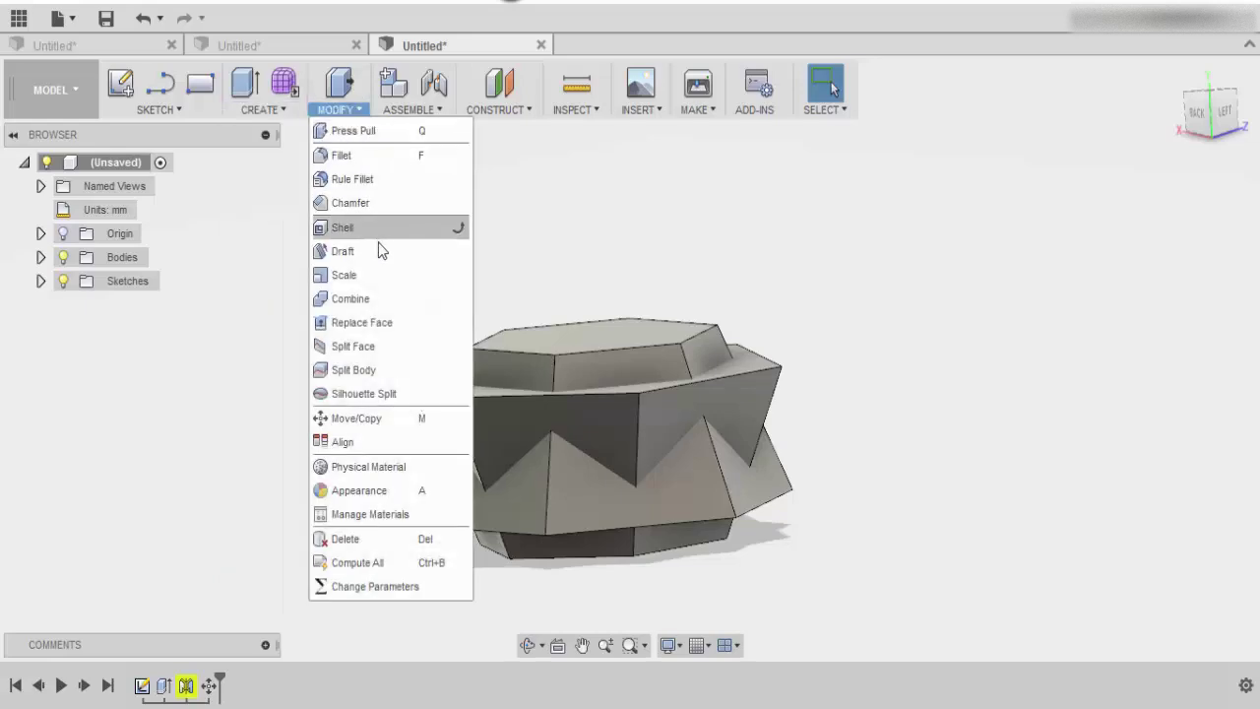
{"action": "left_click", "coordinate": [380, 298]}
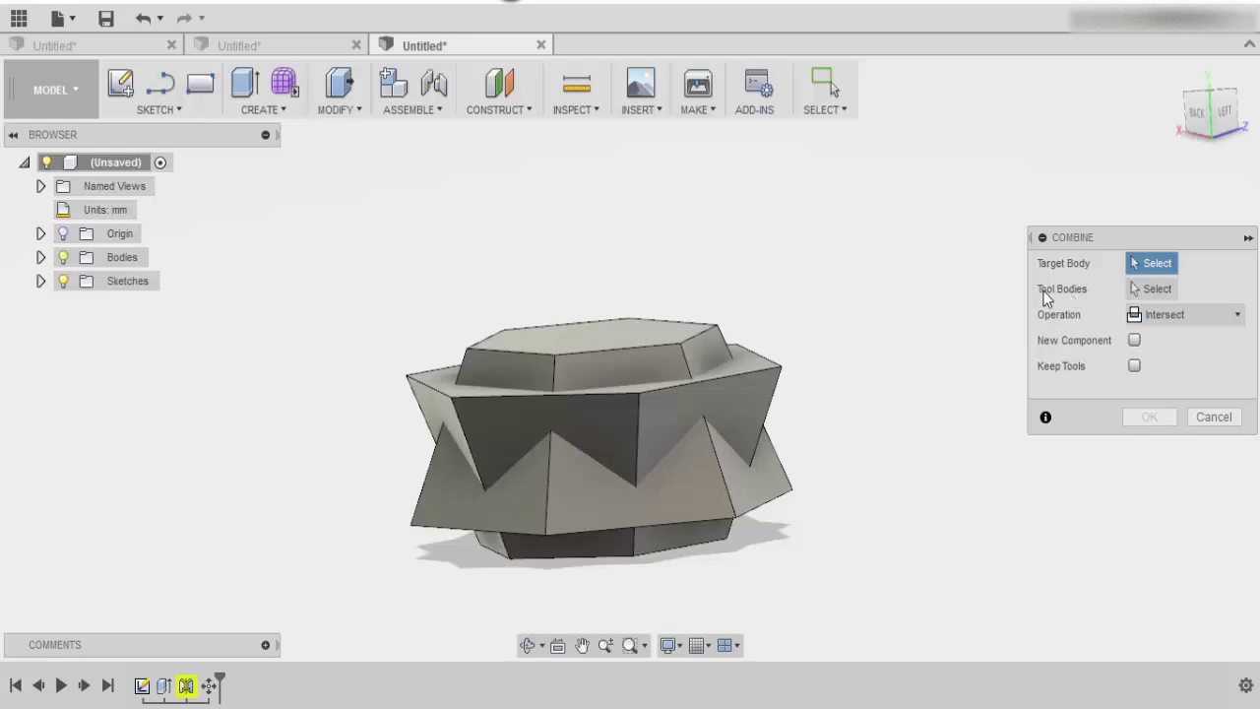
{"action": "left_click", "coordinate": [599, 358]}
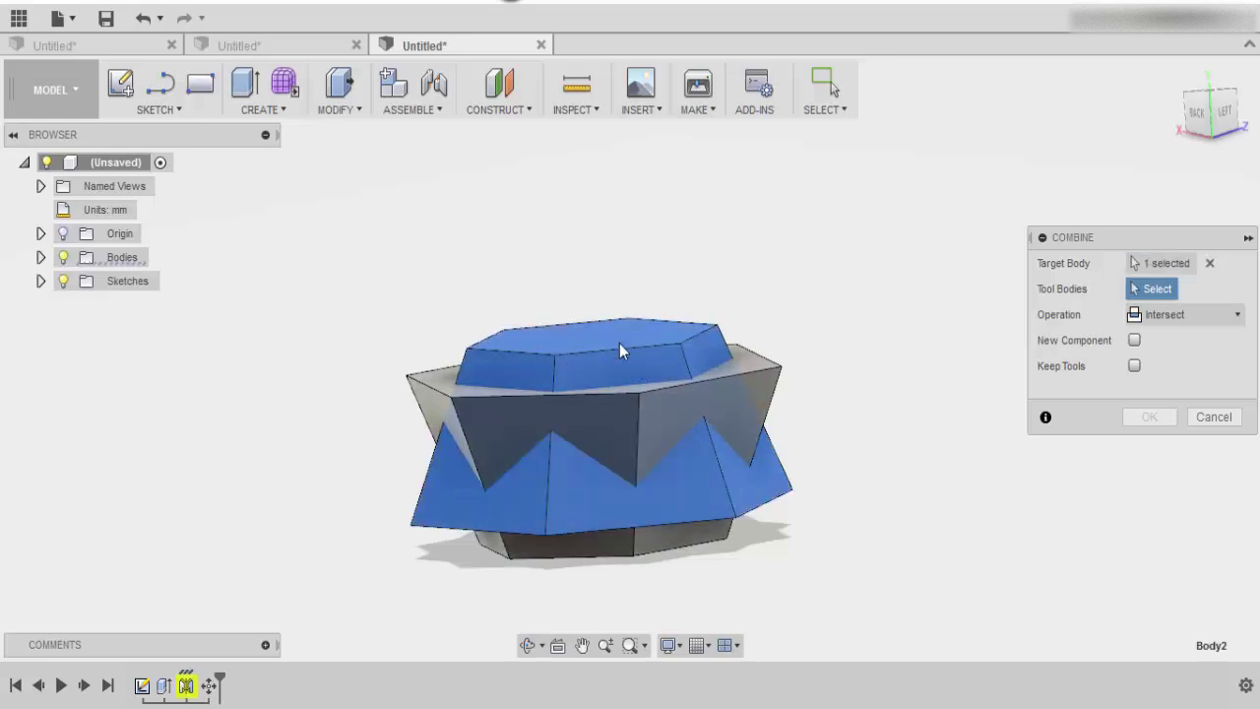
{"action": "left_click", "coordinate": [741, 406]}
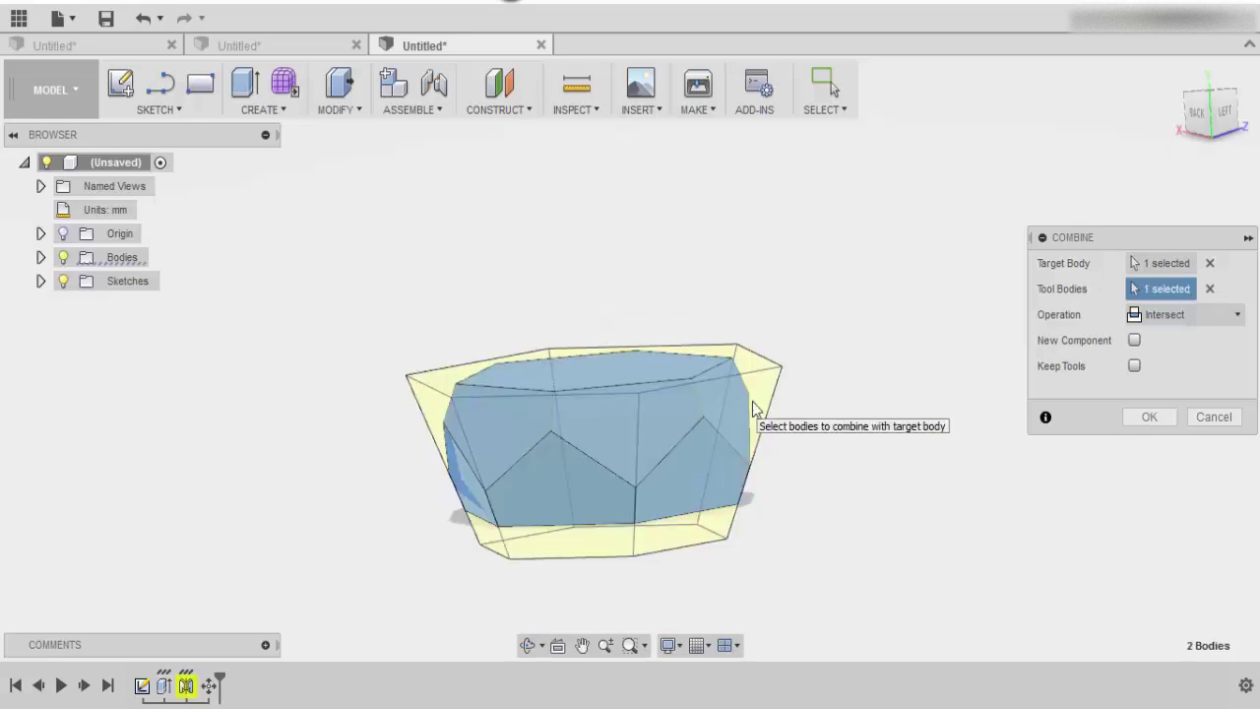
{"action": "left_click", "coordinate": [1157, 315]}
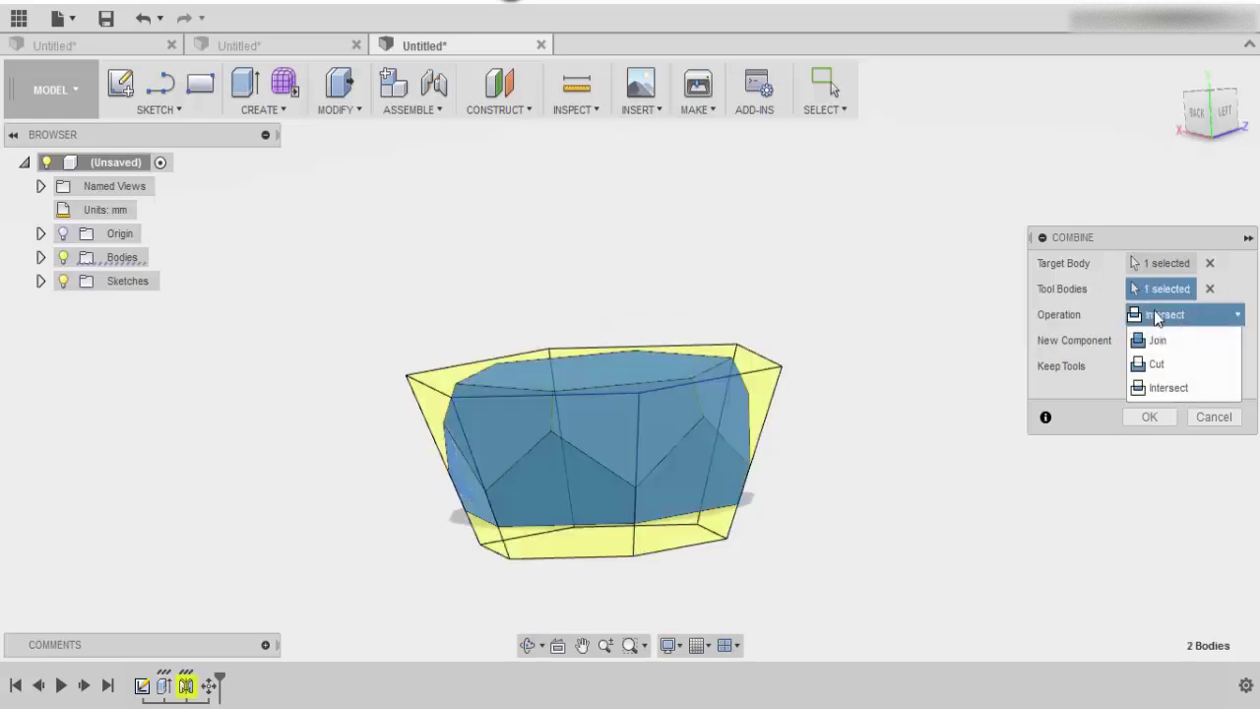
{"action": "left_click", "coordinate": [1164, 388]}
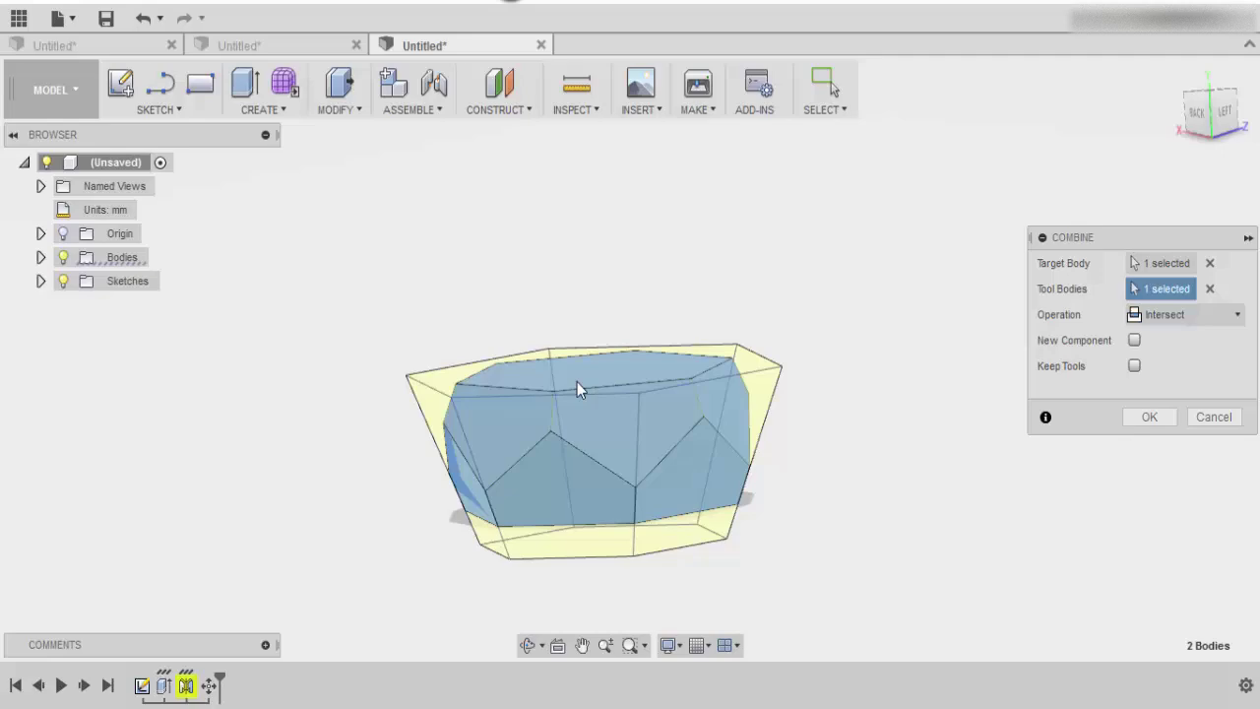
{"action": "left_click", "coordinate": [1148, 417]}
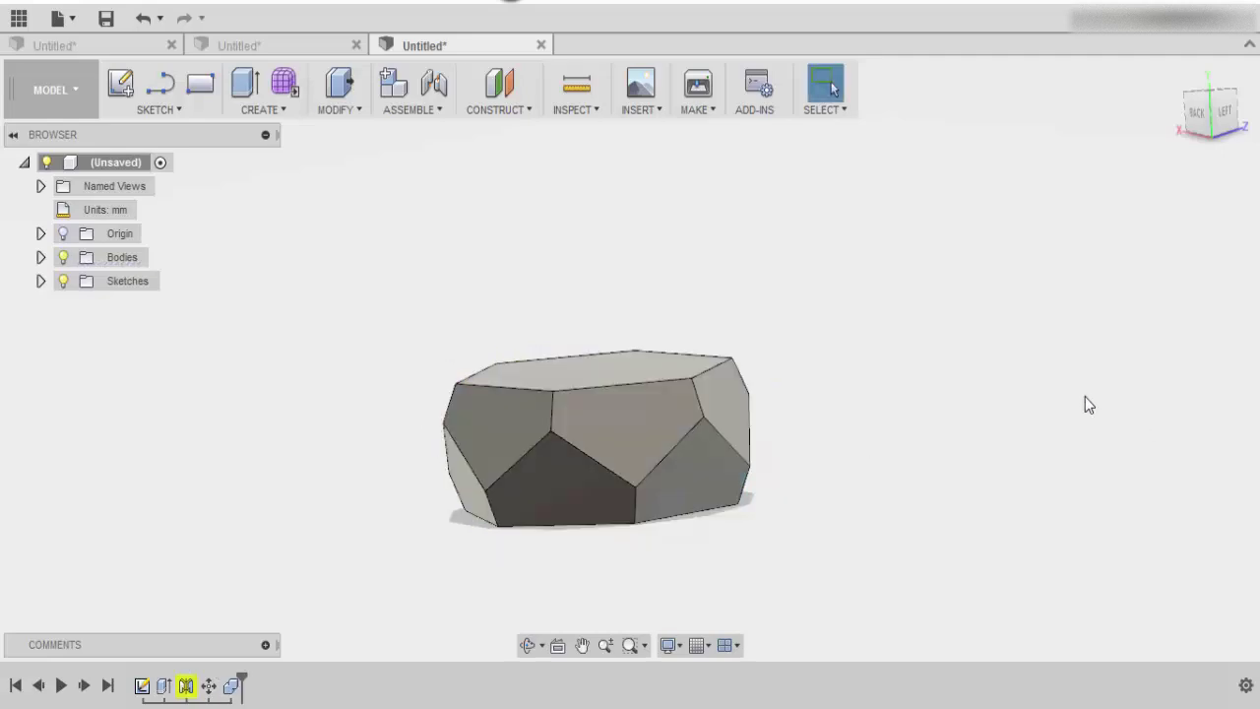
Shell the faceted body with its top hexagonal face open and an inside thickness of 5 mm.
{"action": "middle_click_drag", "start_coordinate": [866, 433], "coordinate": [683, 385], "text": "shift"}
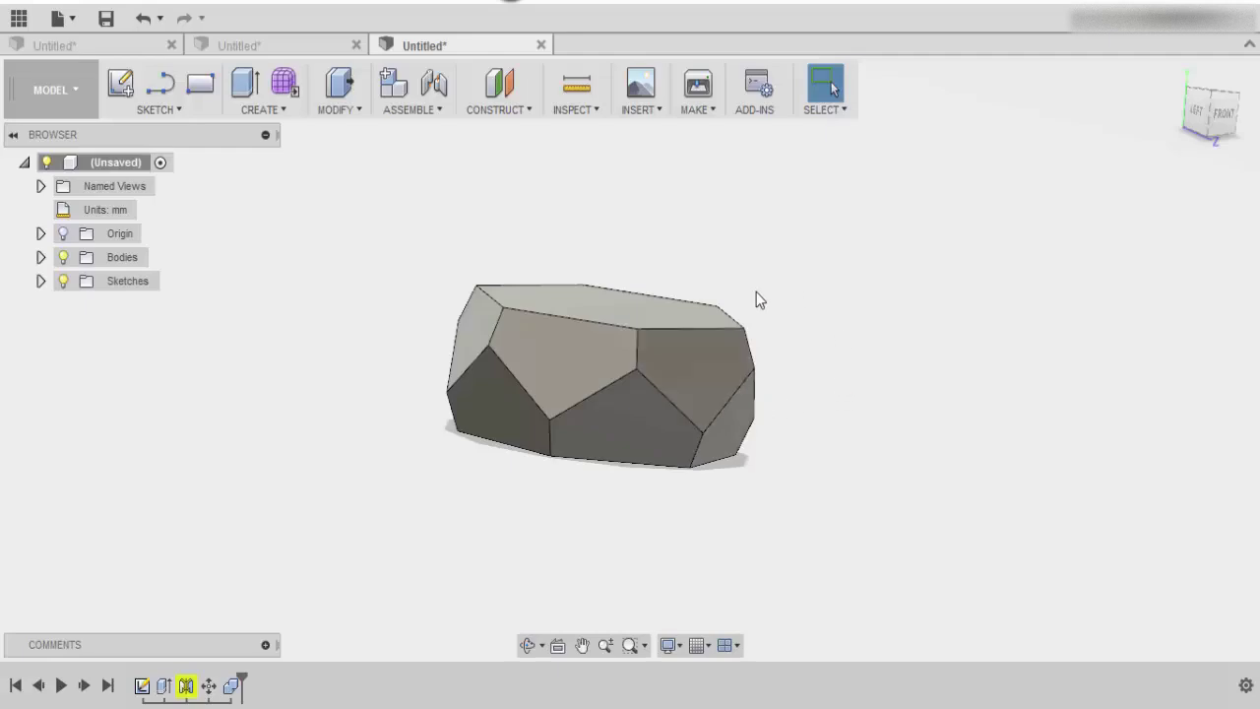
{"action": "left_click", "coordinate": [338, 112]}
{"action": "left_click", "coordinate": [342, 227]}
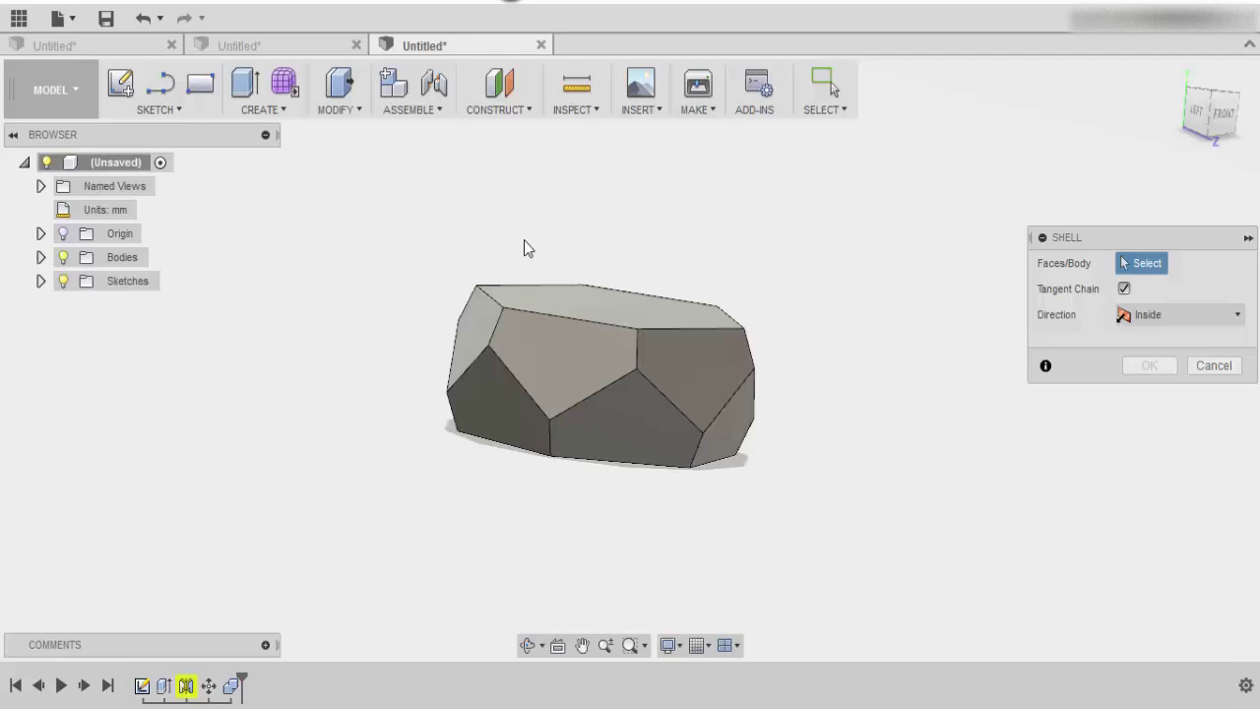
{"action": "left_click", "coordinate": [618, 320]}
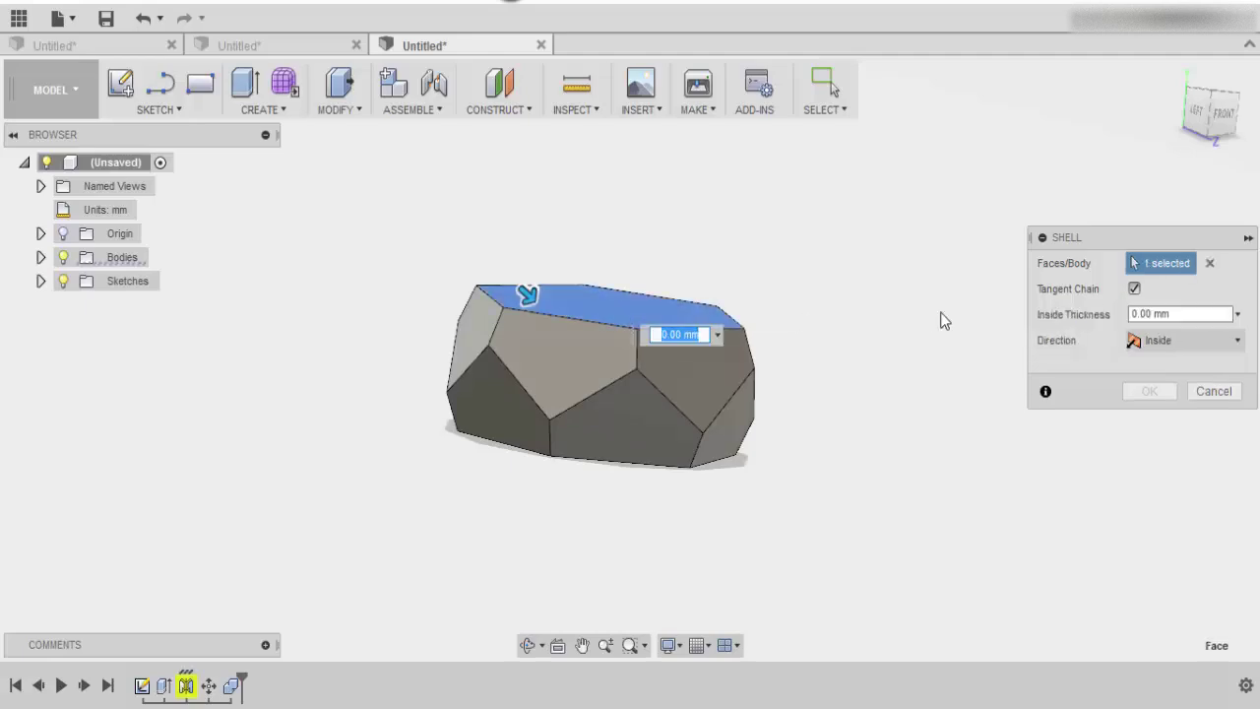
{"action": "left_click_drag", "start_coordinate": [1182, 313], "coordinate": [1104, 313]}
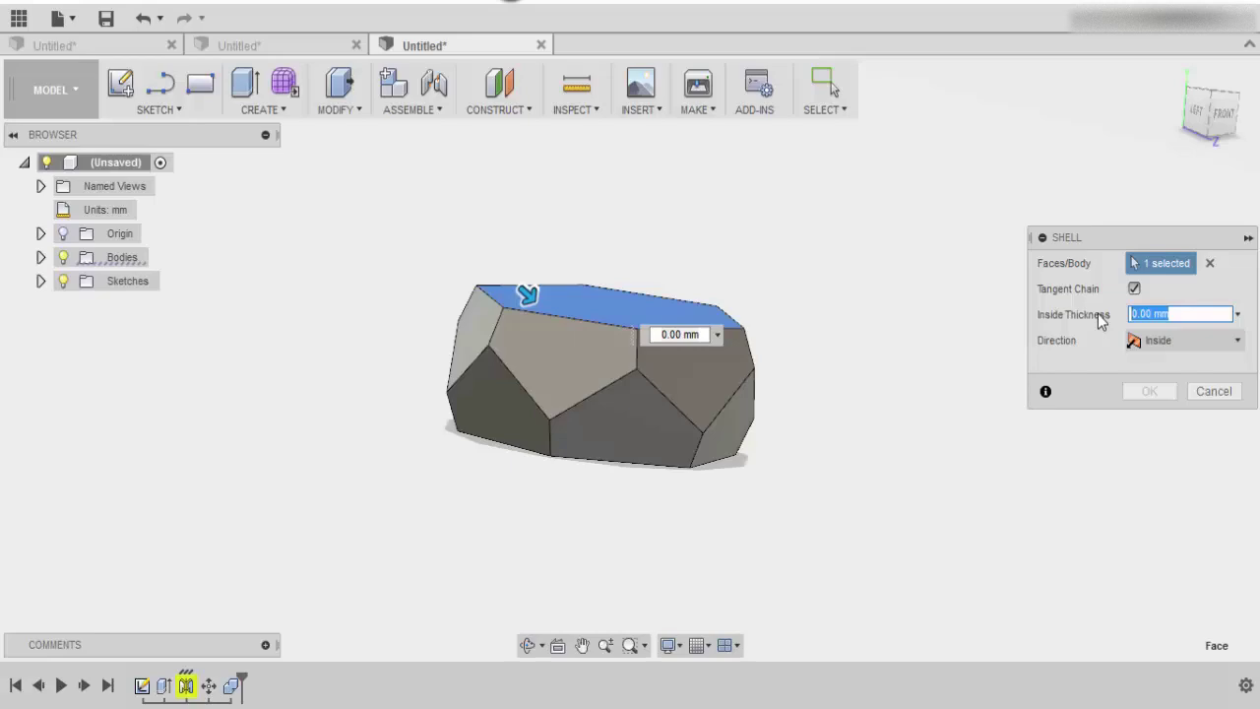
{"action": "type", "text": "5"}
{"action": "key", "text": "Return"}
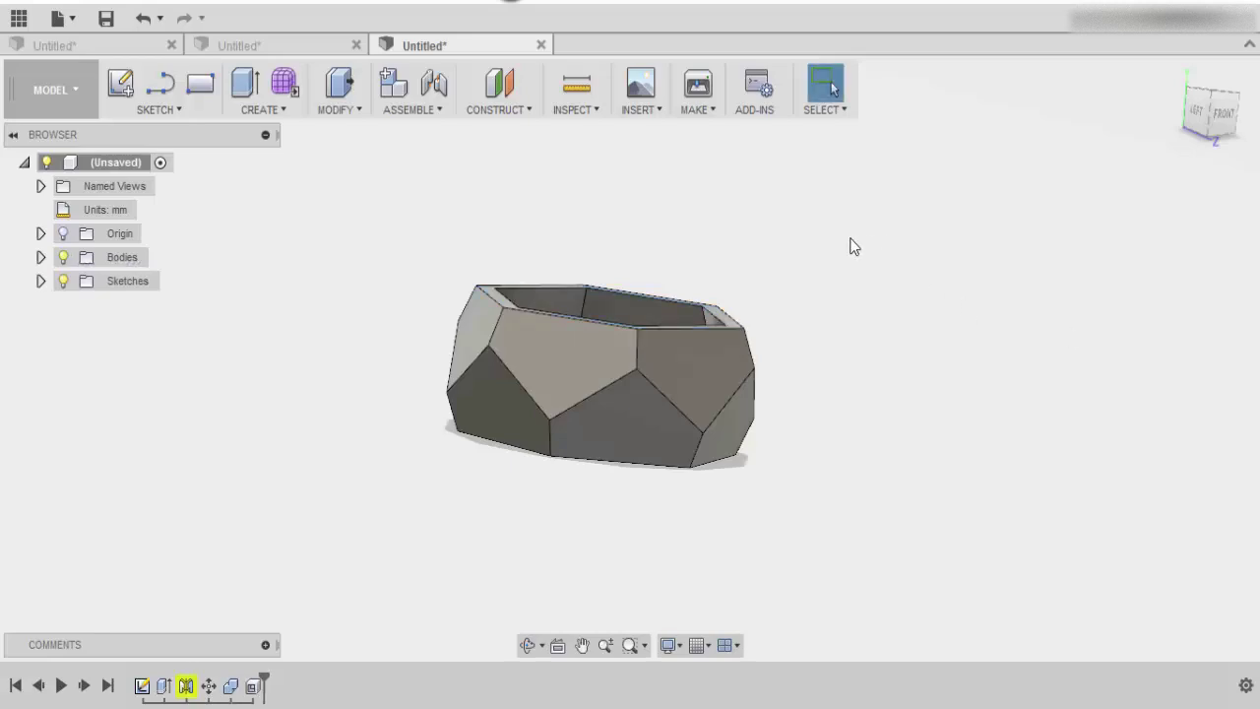
{"action": "middle_click_drag", "start_coordinate": [853, 246], "coordinate": [760, 340], "text": "shift"}
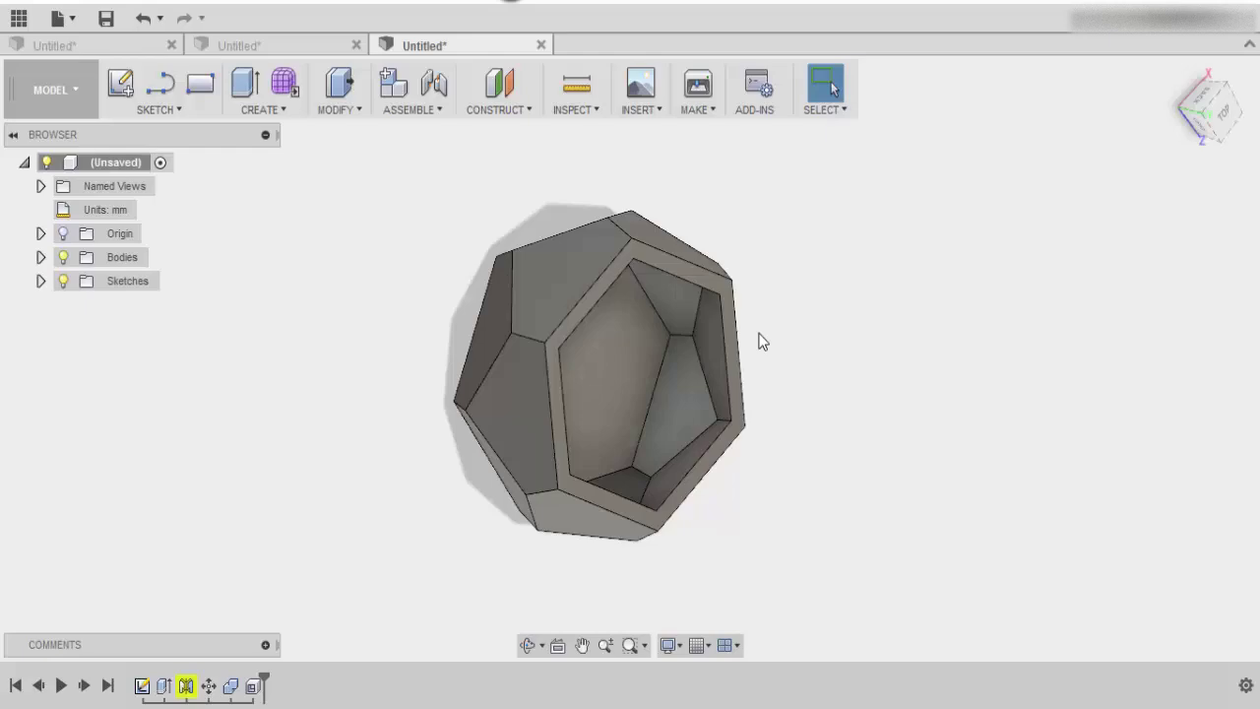
{"action": "middle_click_drag", "start_coordinate": [860, 385], "coordinate": [906, 178], "text": "shift"}
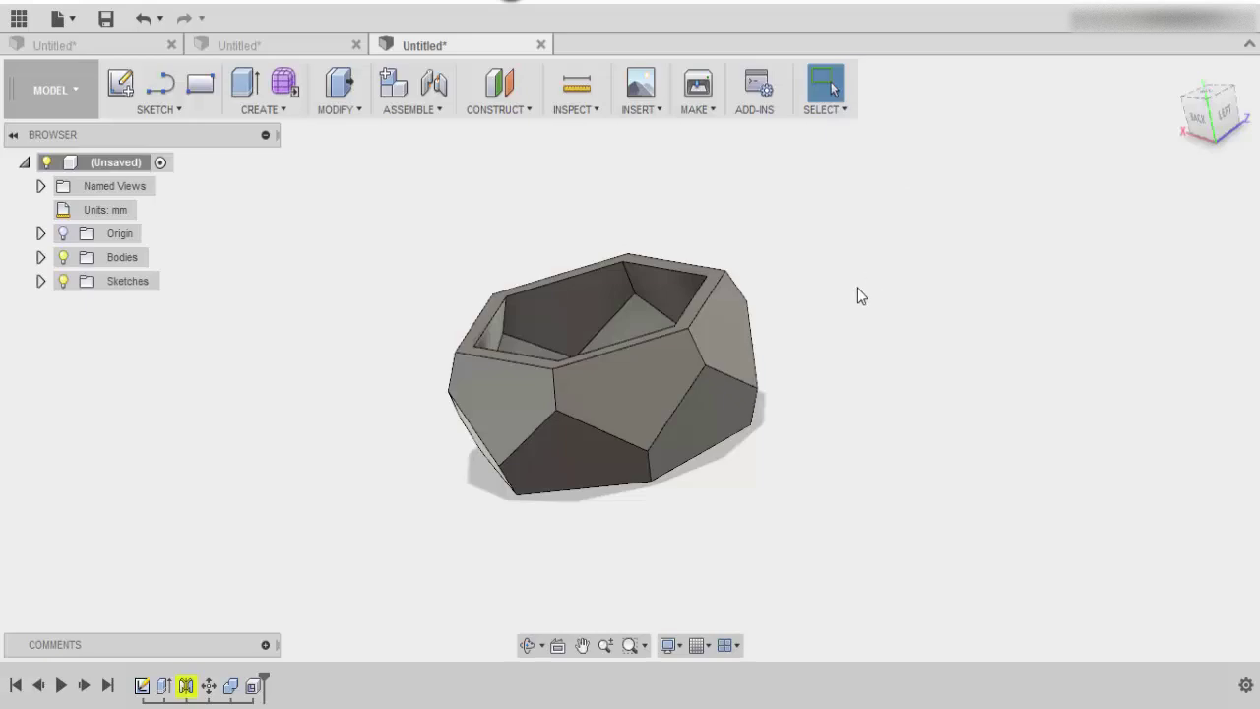
{"action": "middle_click_drag", "start_coordinate": [781, 217], "coordinate": [800, 215]}
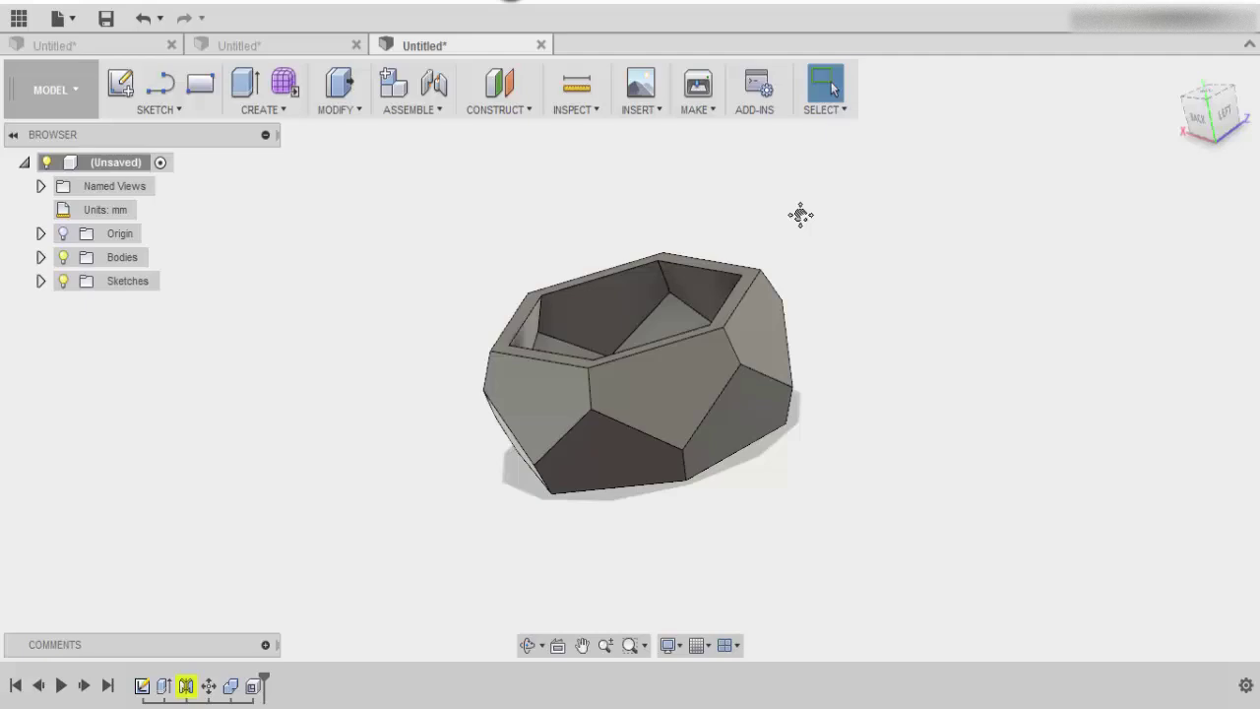